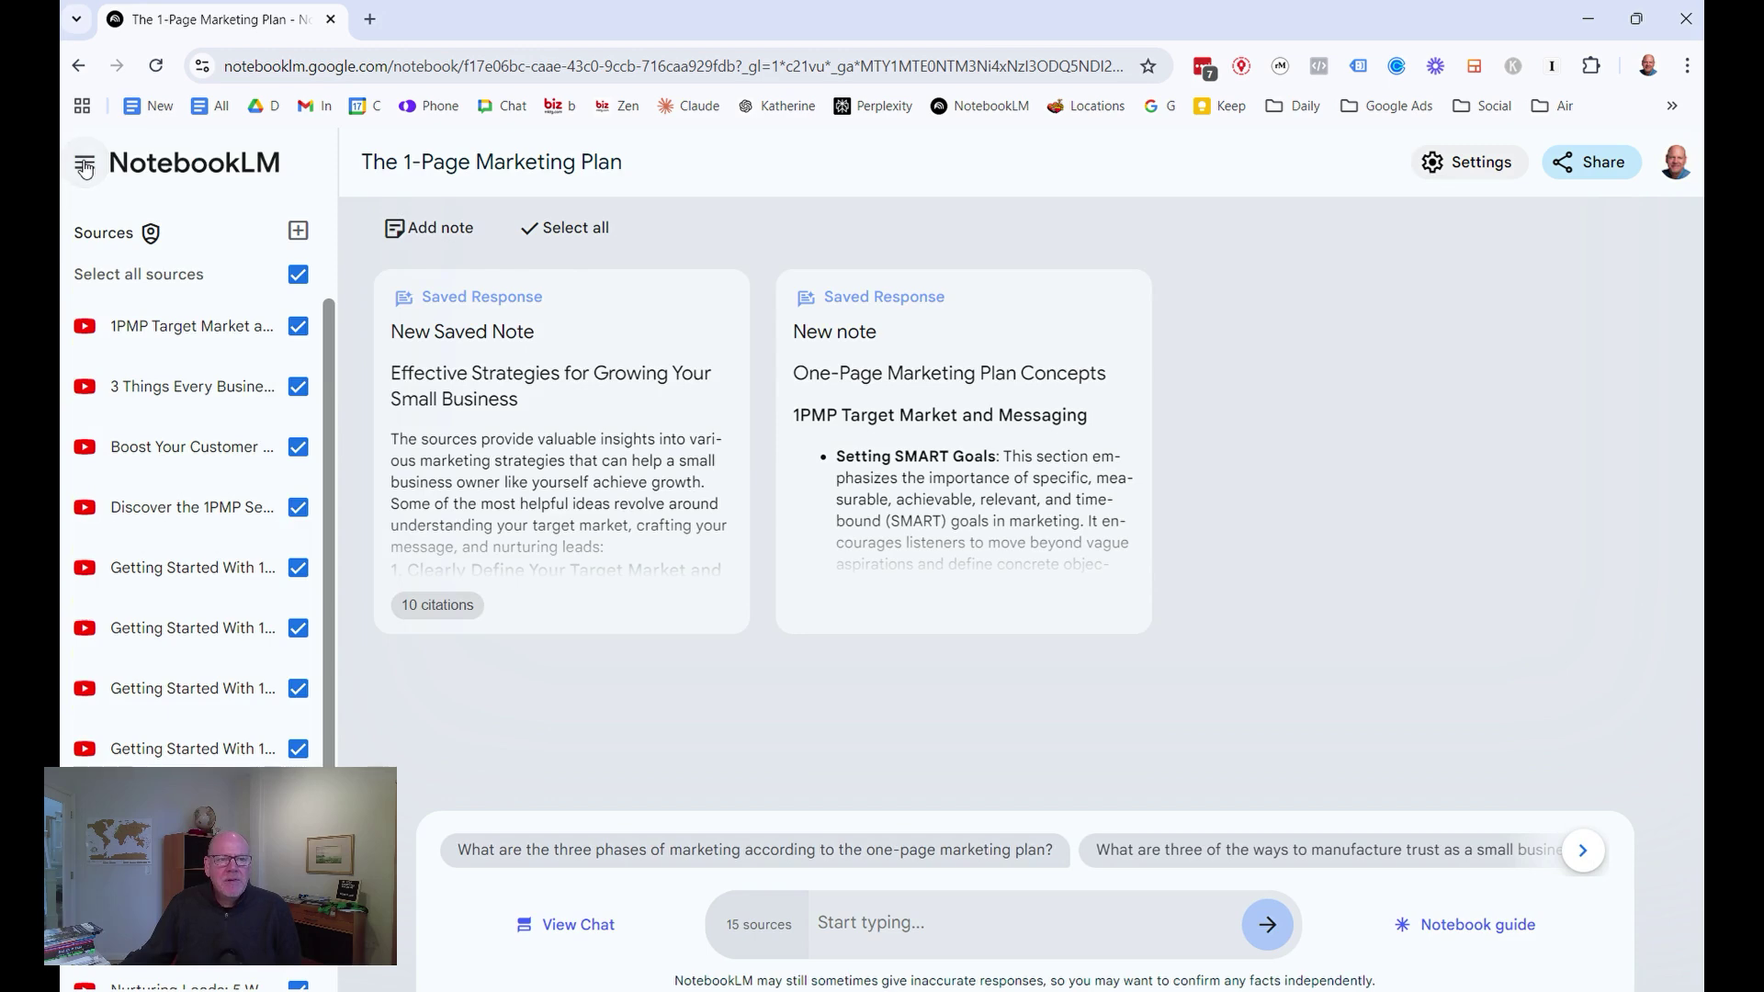
- Go to the overview of all notebooks and reopen The 1-Page Marketing Plan notebook
left_click(187, 172)
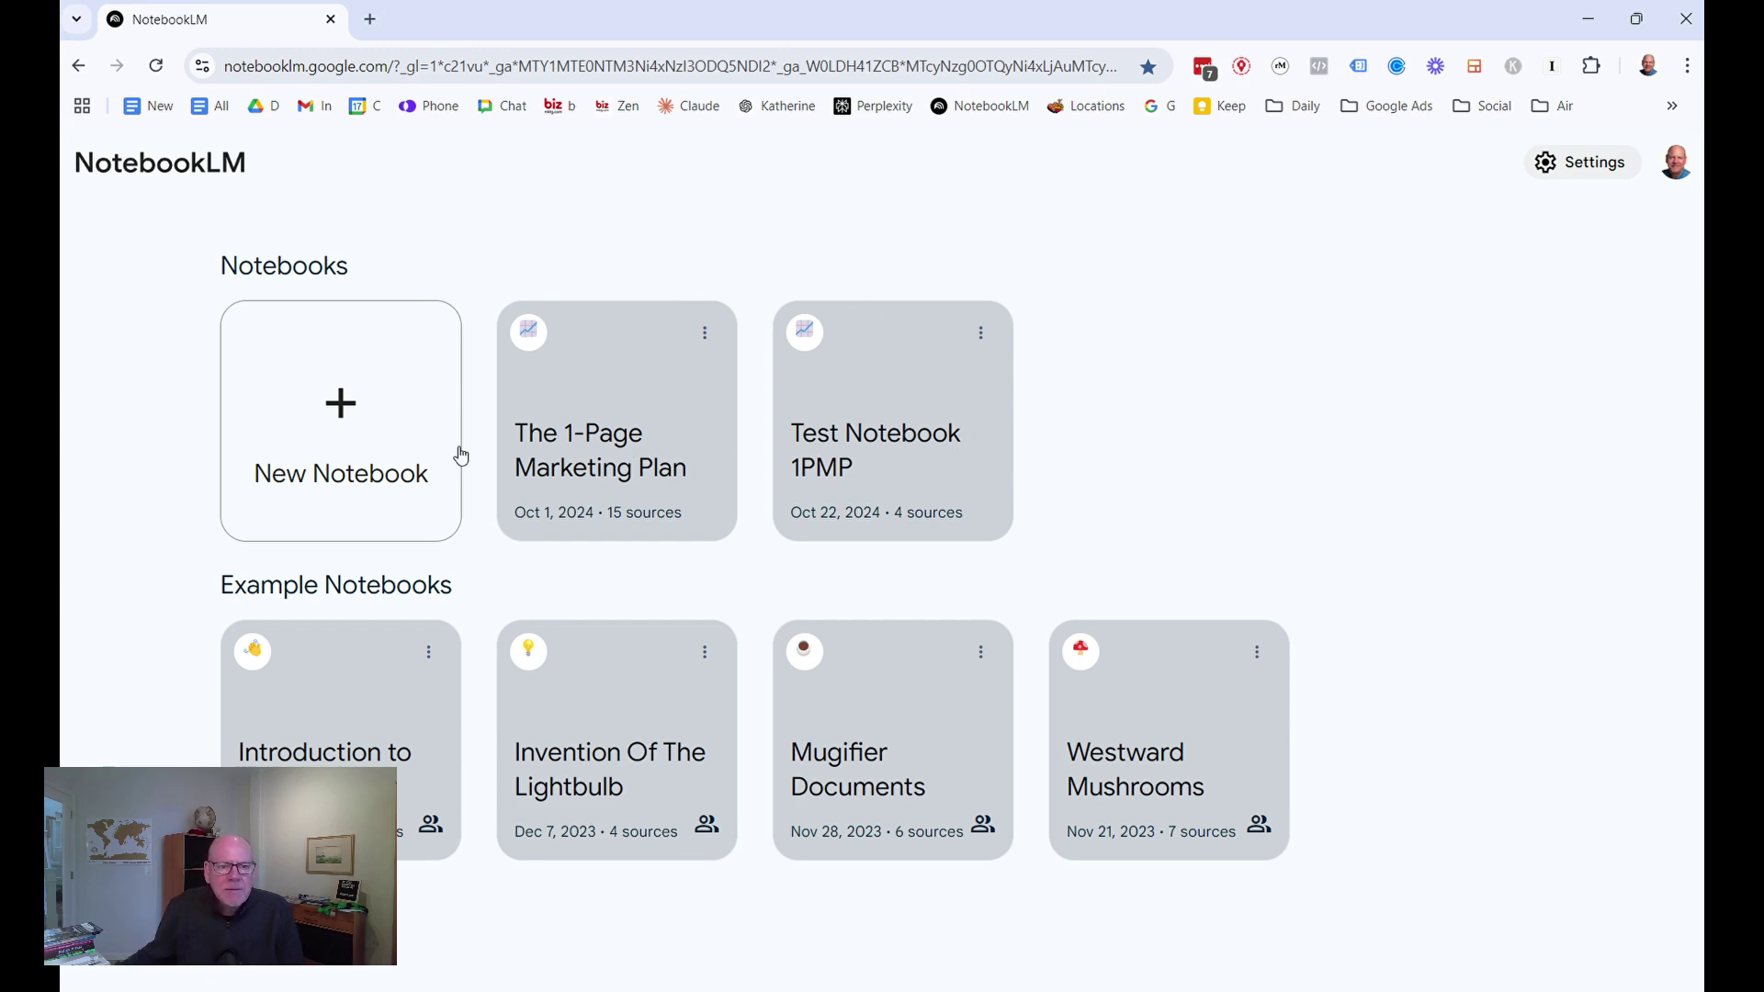
left_click(573, 445)
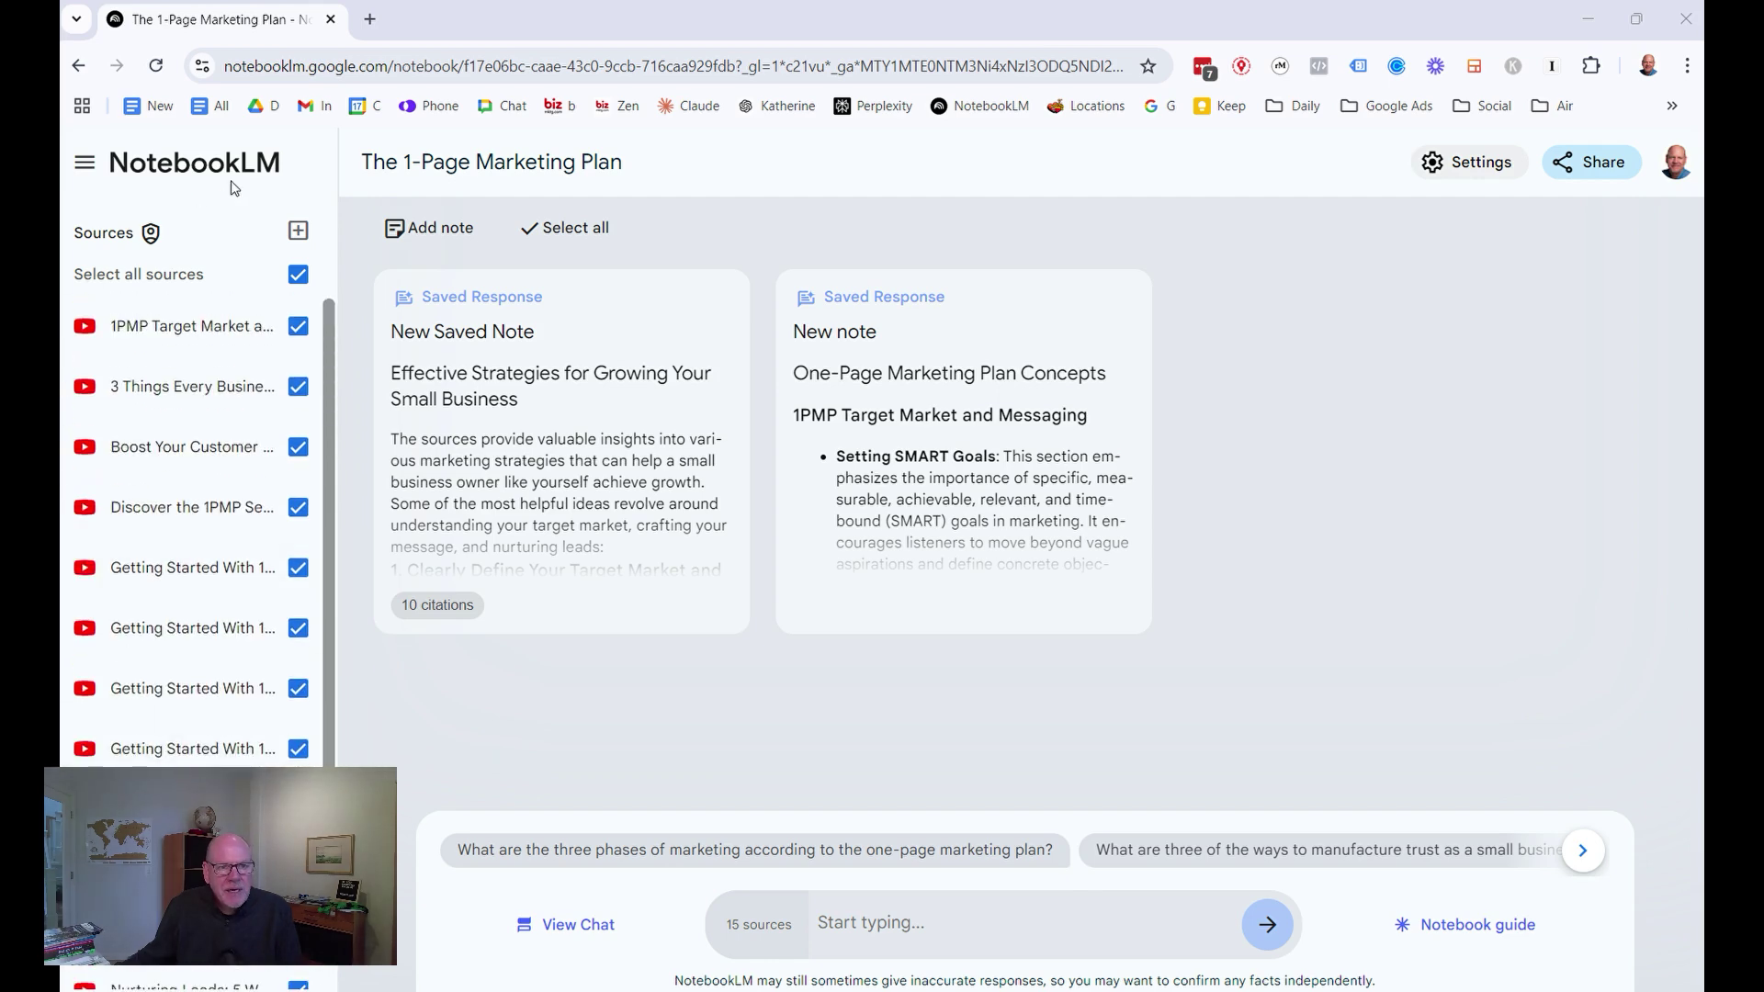
- Examine the notebook's options for adding sources, including the YouTube URL form, and leave without adding anything
left_click(298, 234)
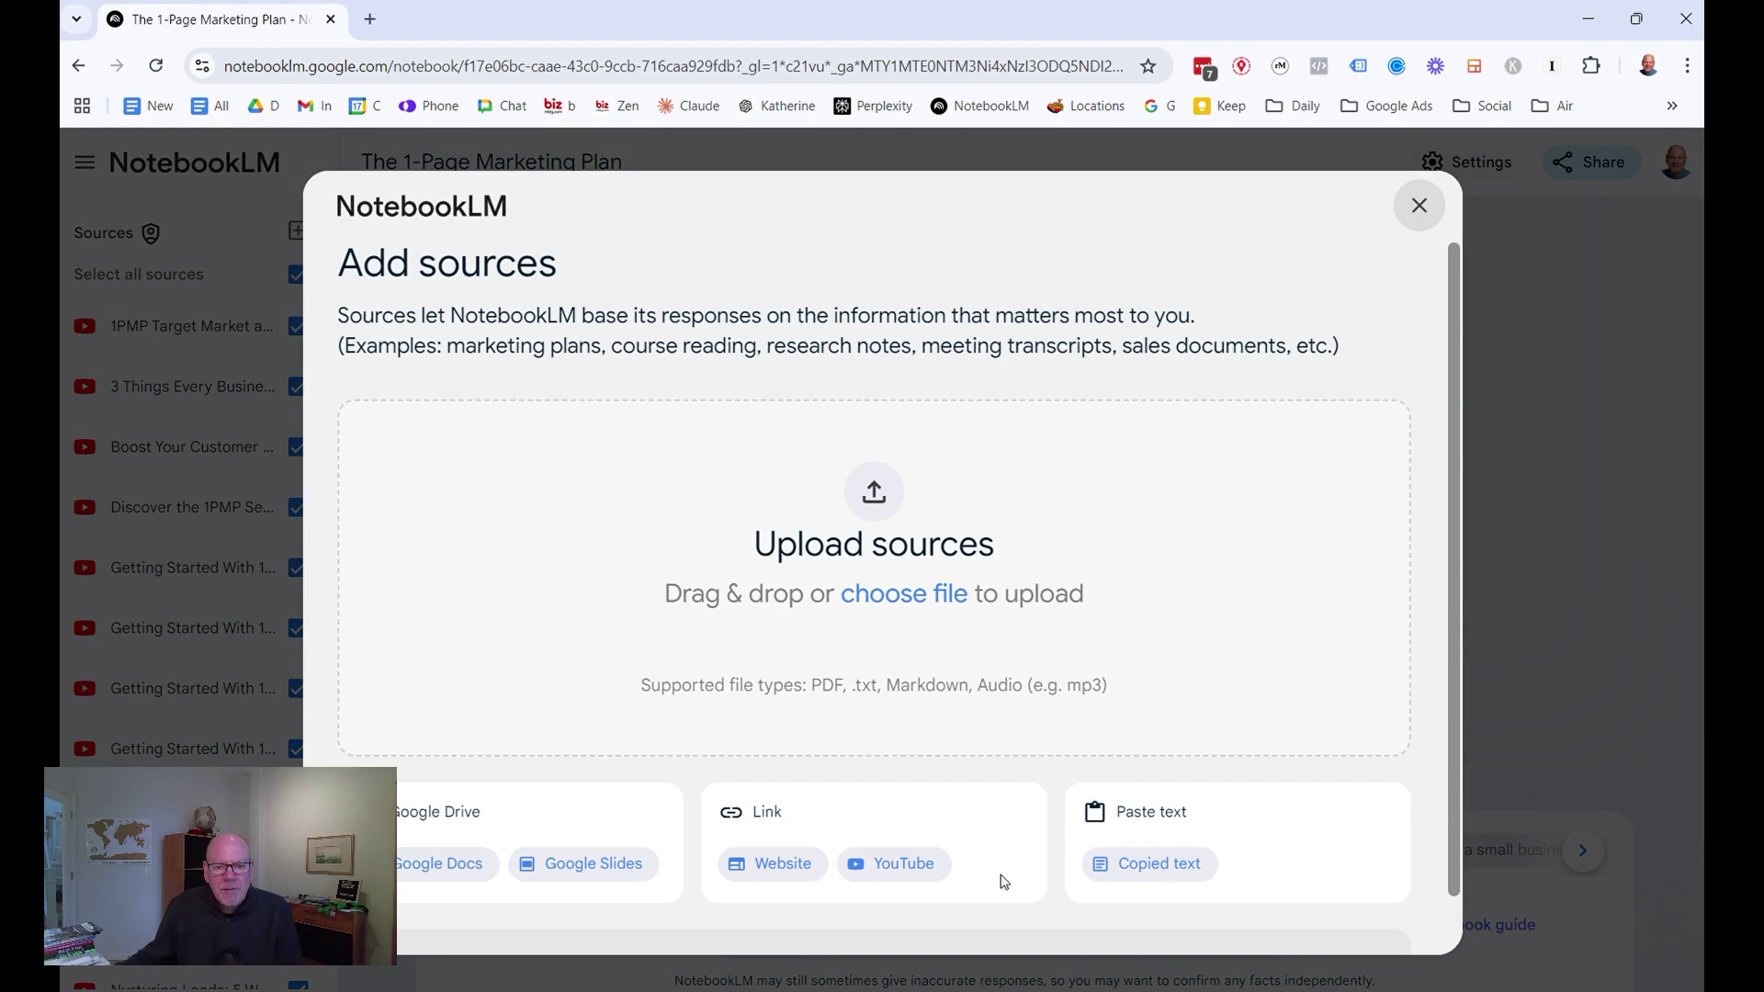
left_click(912, 867)
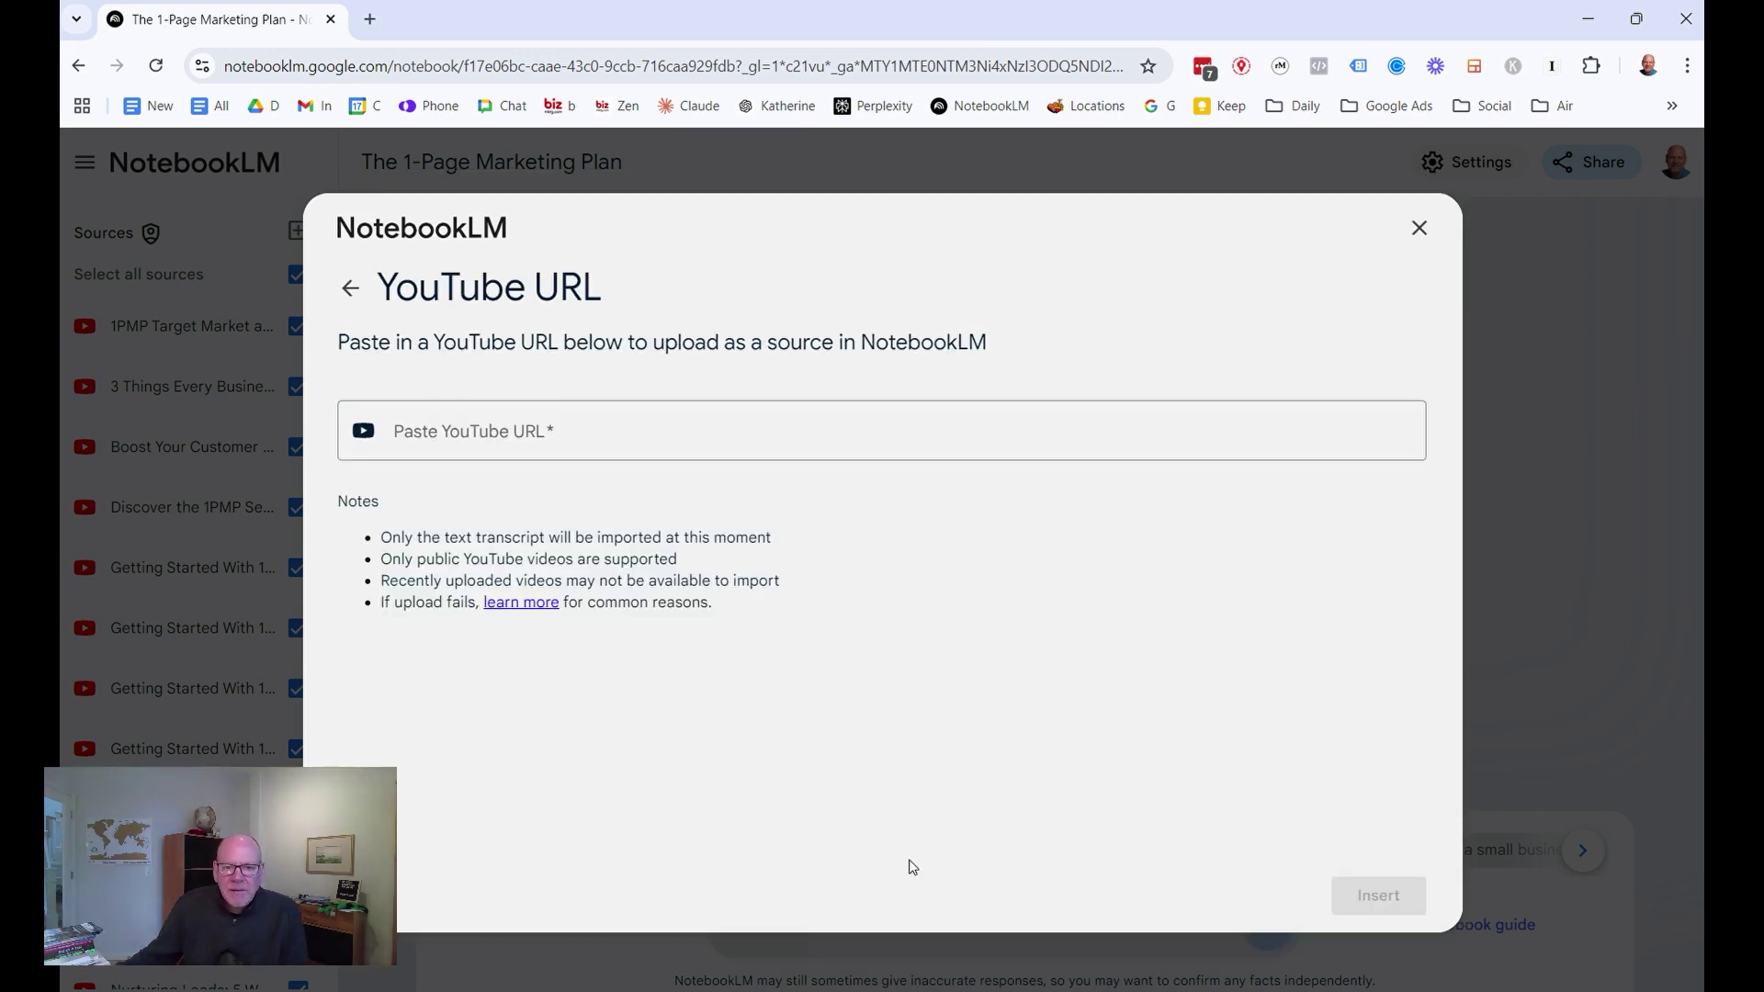
left_click(472, 422)
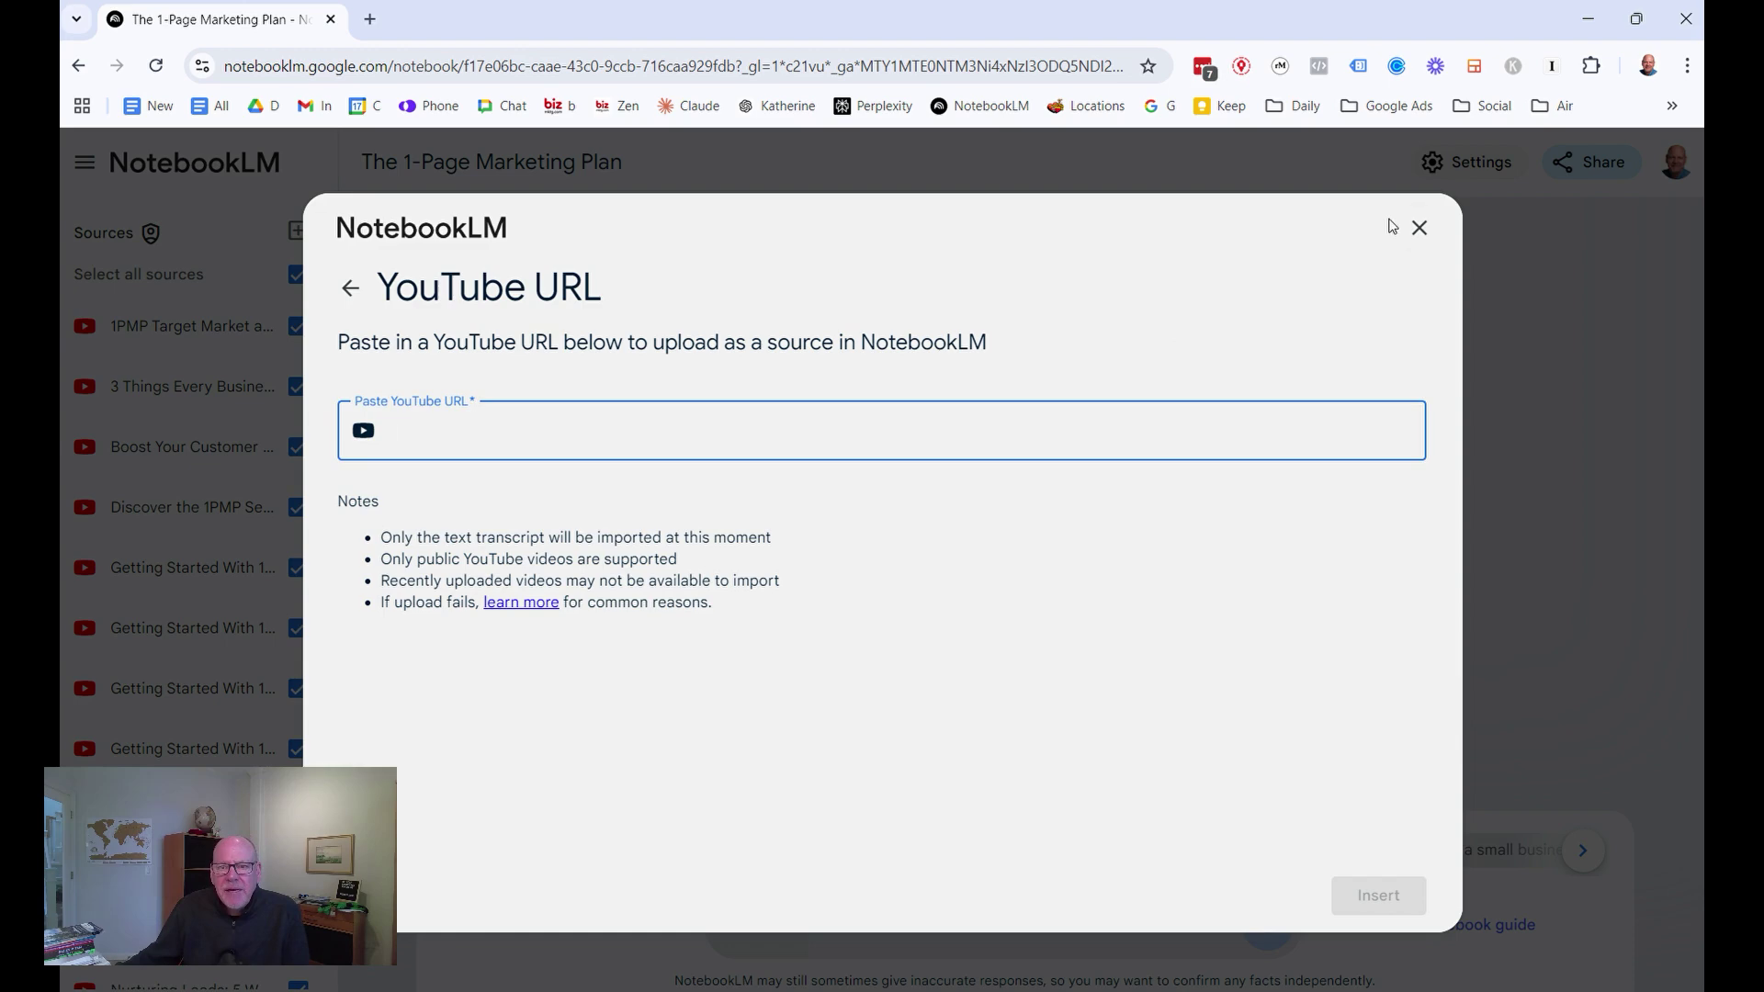
left_click(1422, 229)
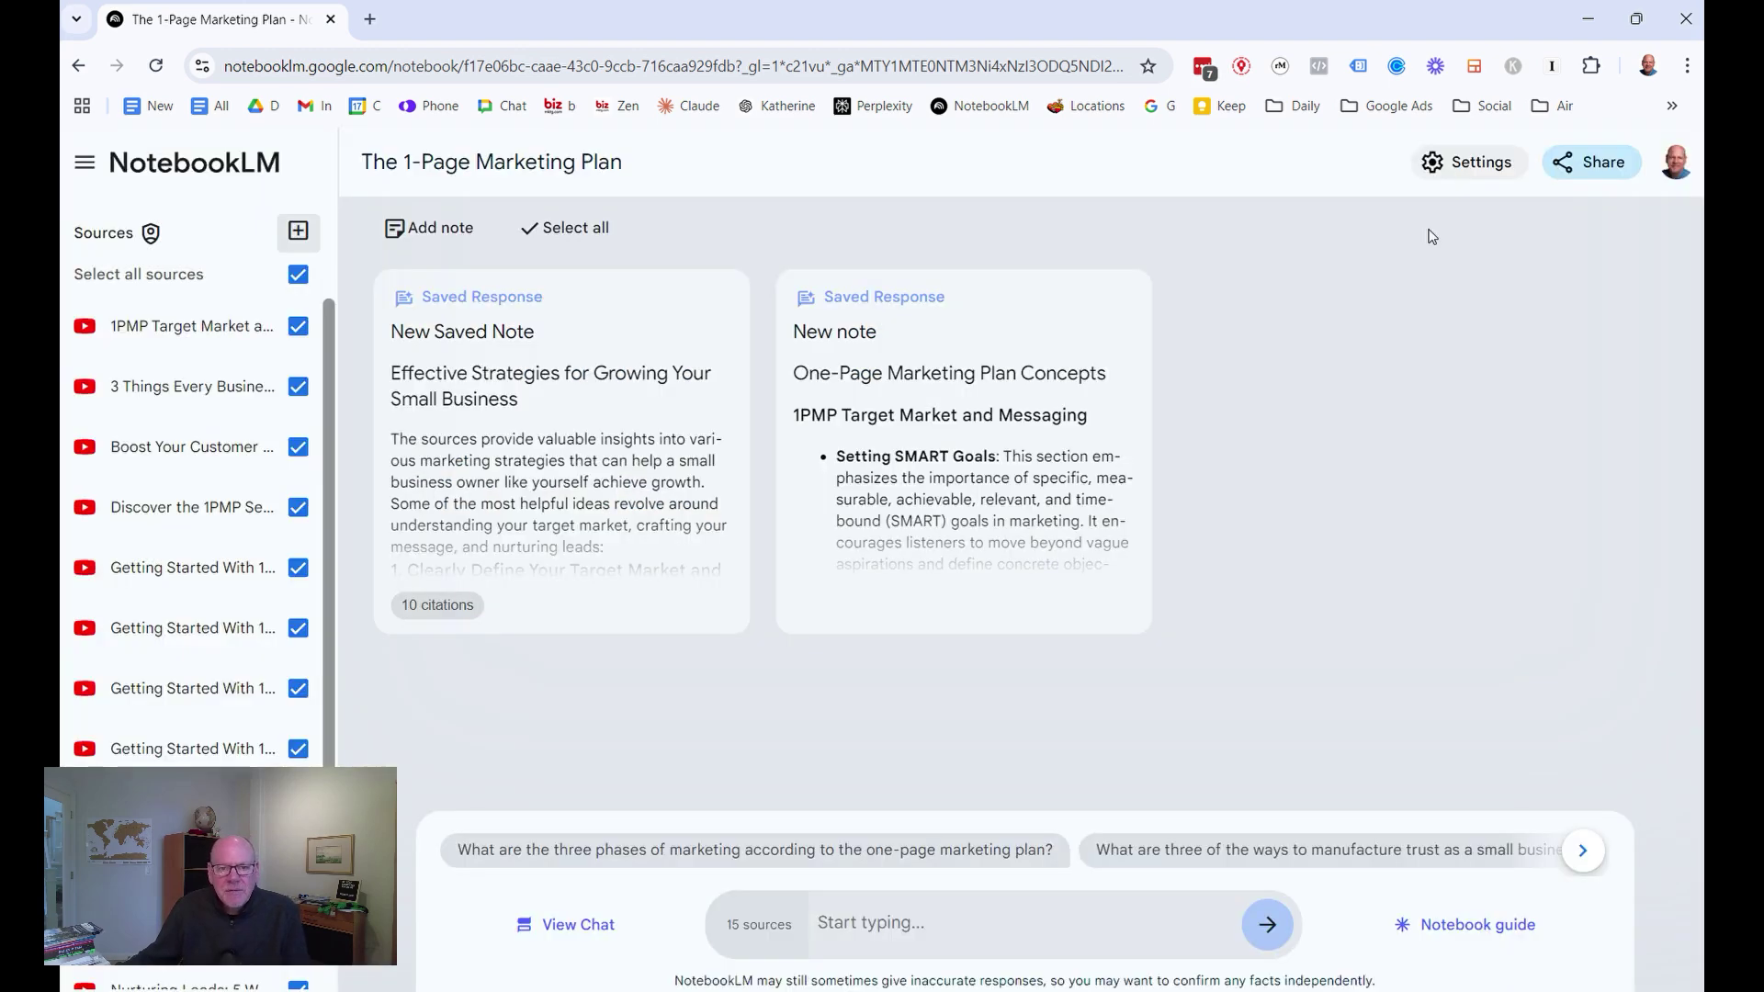
left_click(299, 232)
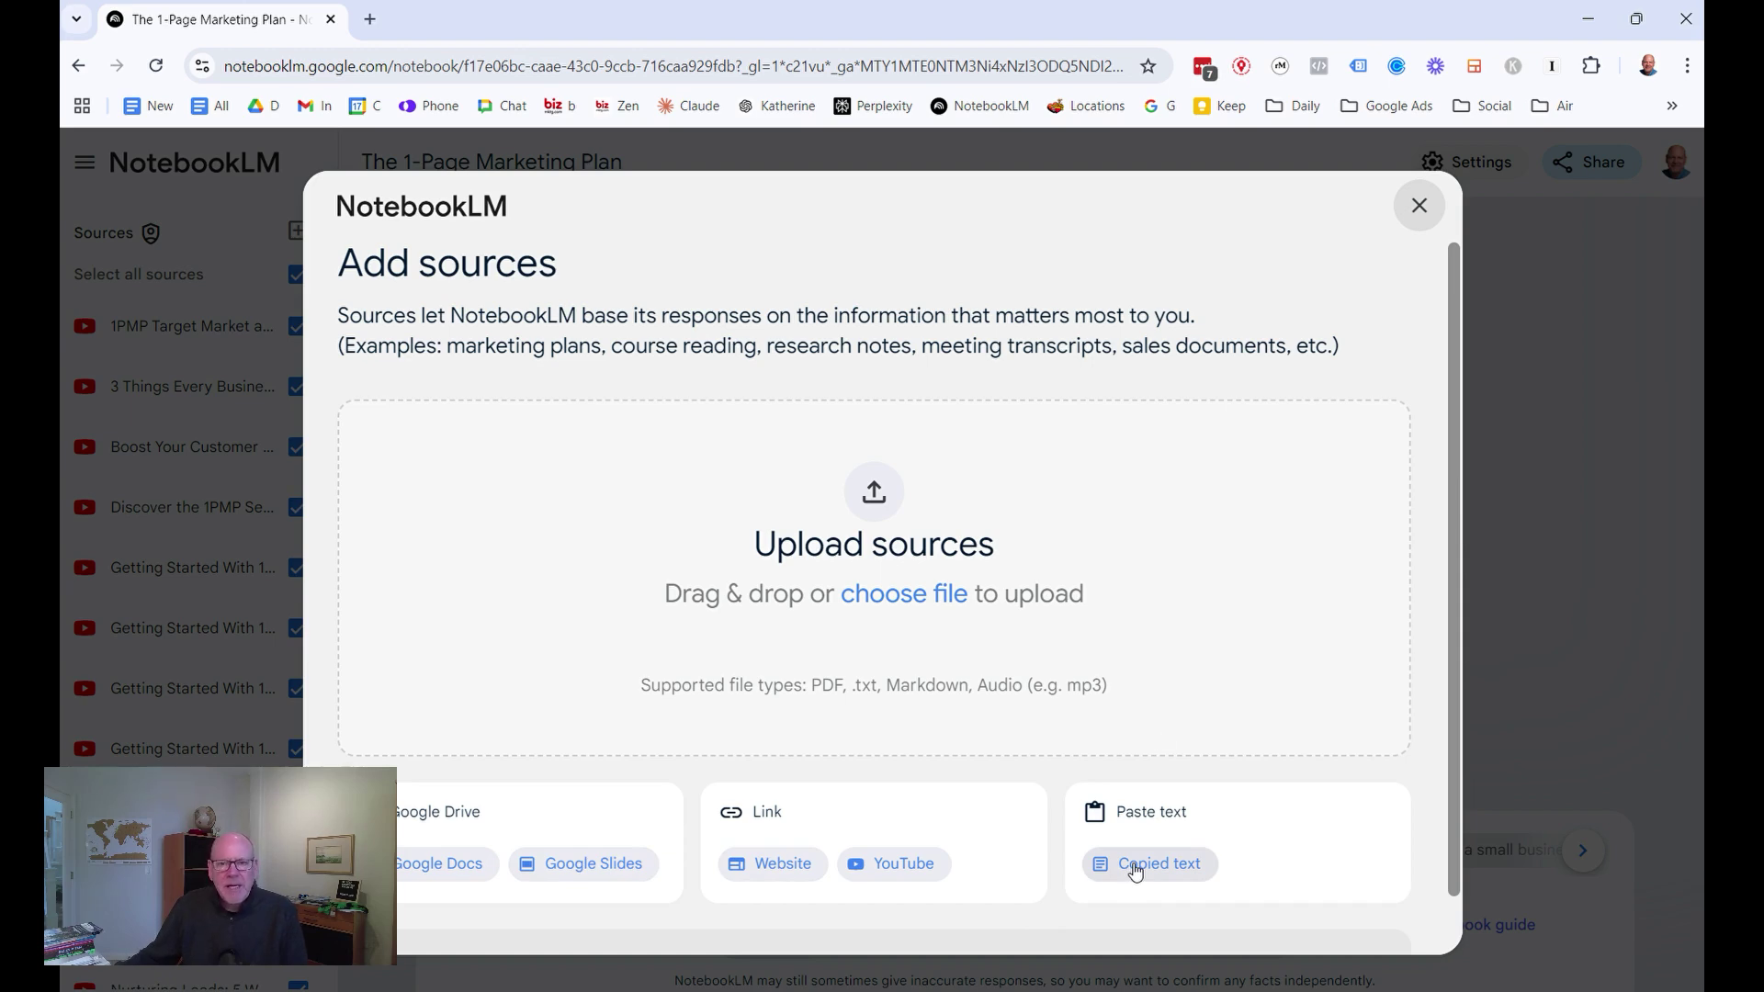
left_click(1420, 206)
- Open youtube.com in a new browser tab
key("ctrl+t")
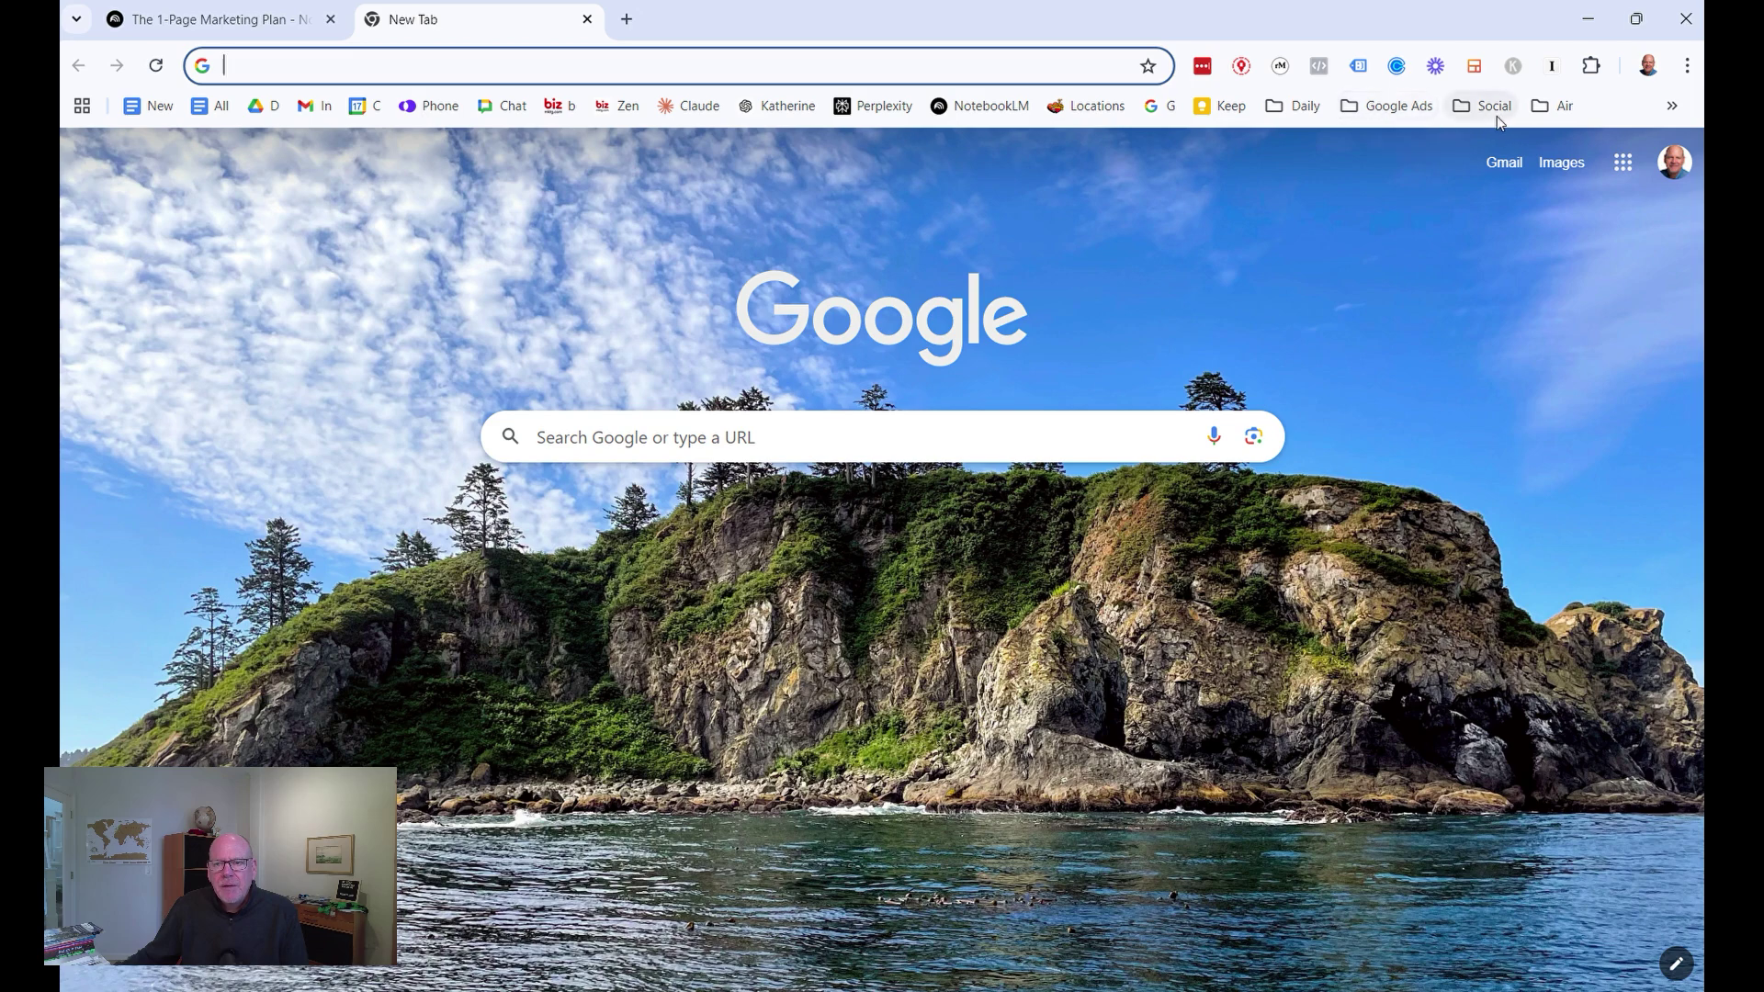
type("you")
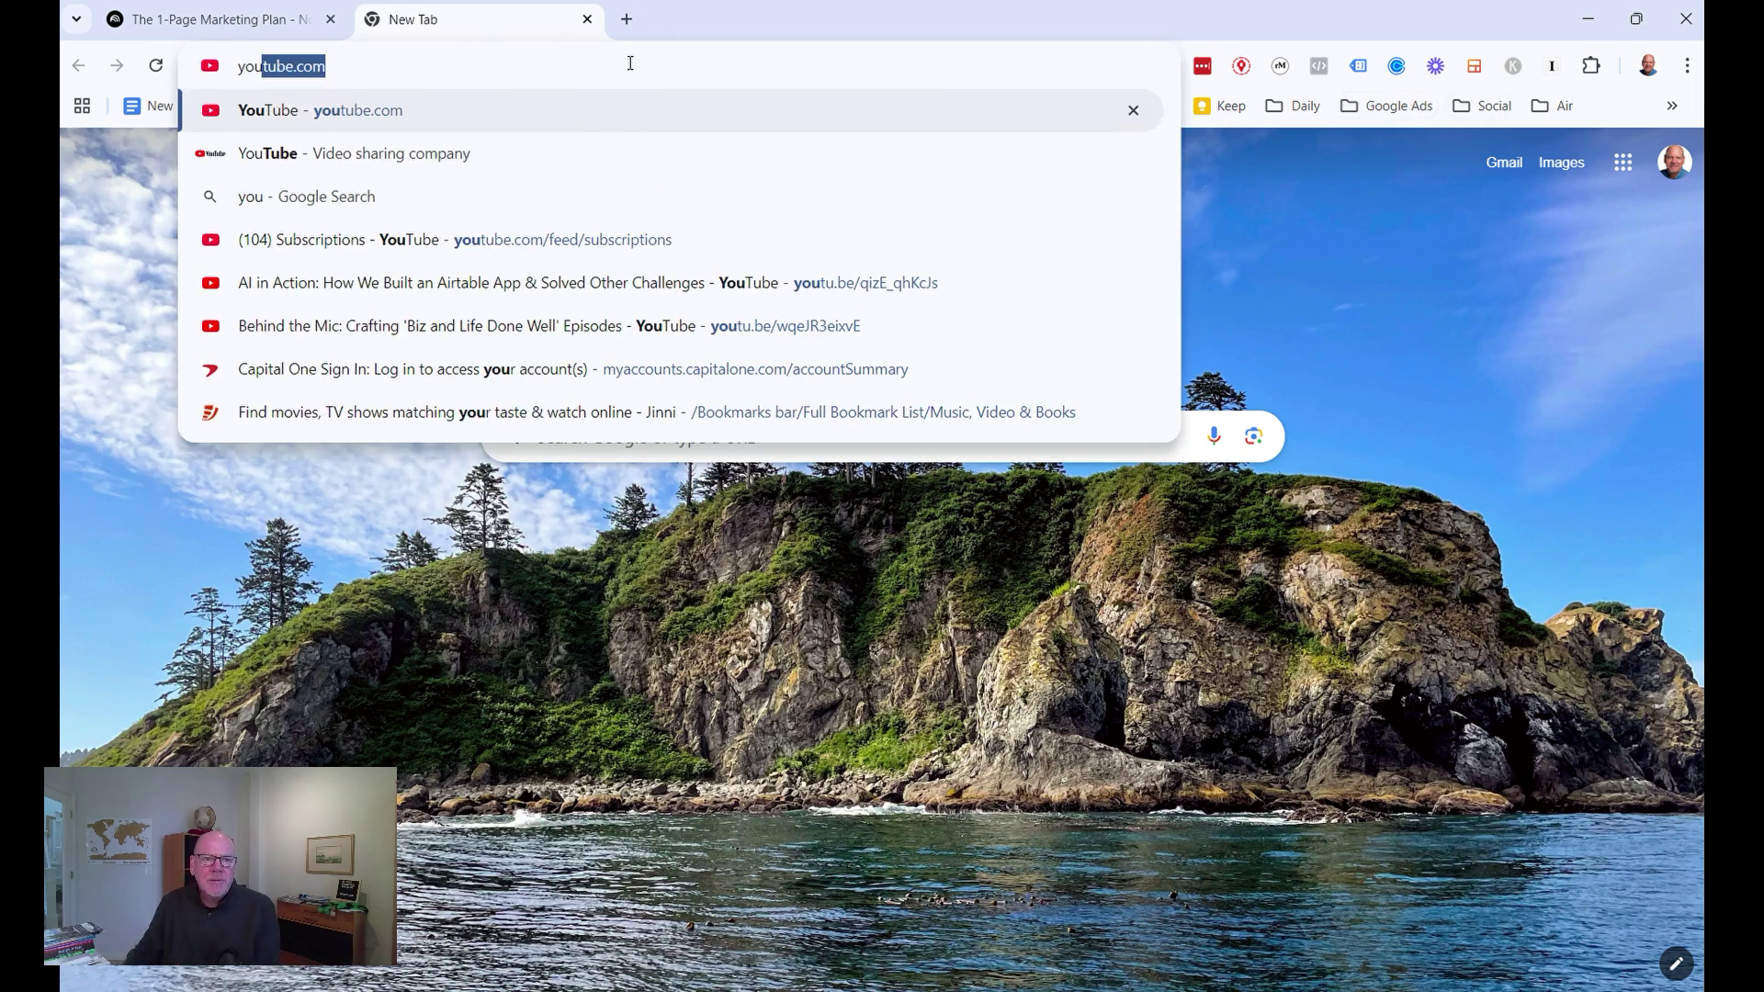
type("tube.com")
key("Return")
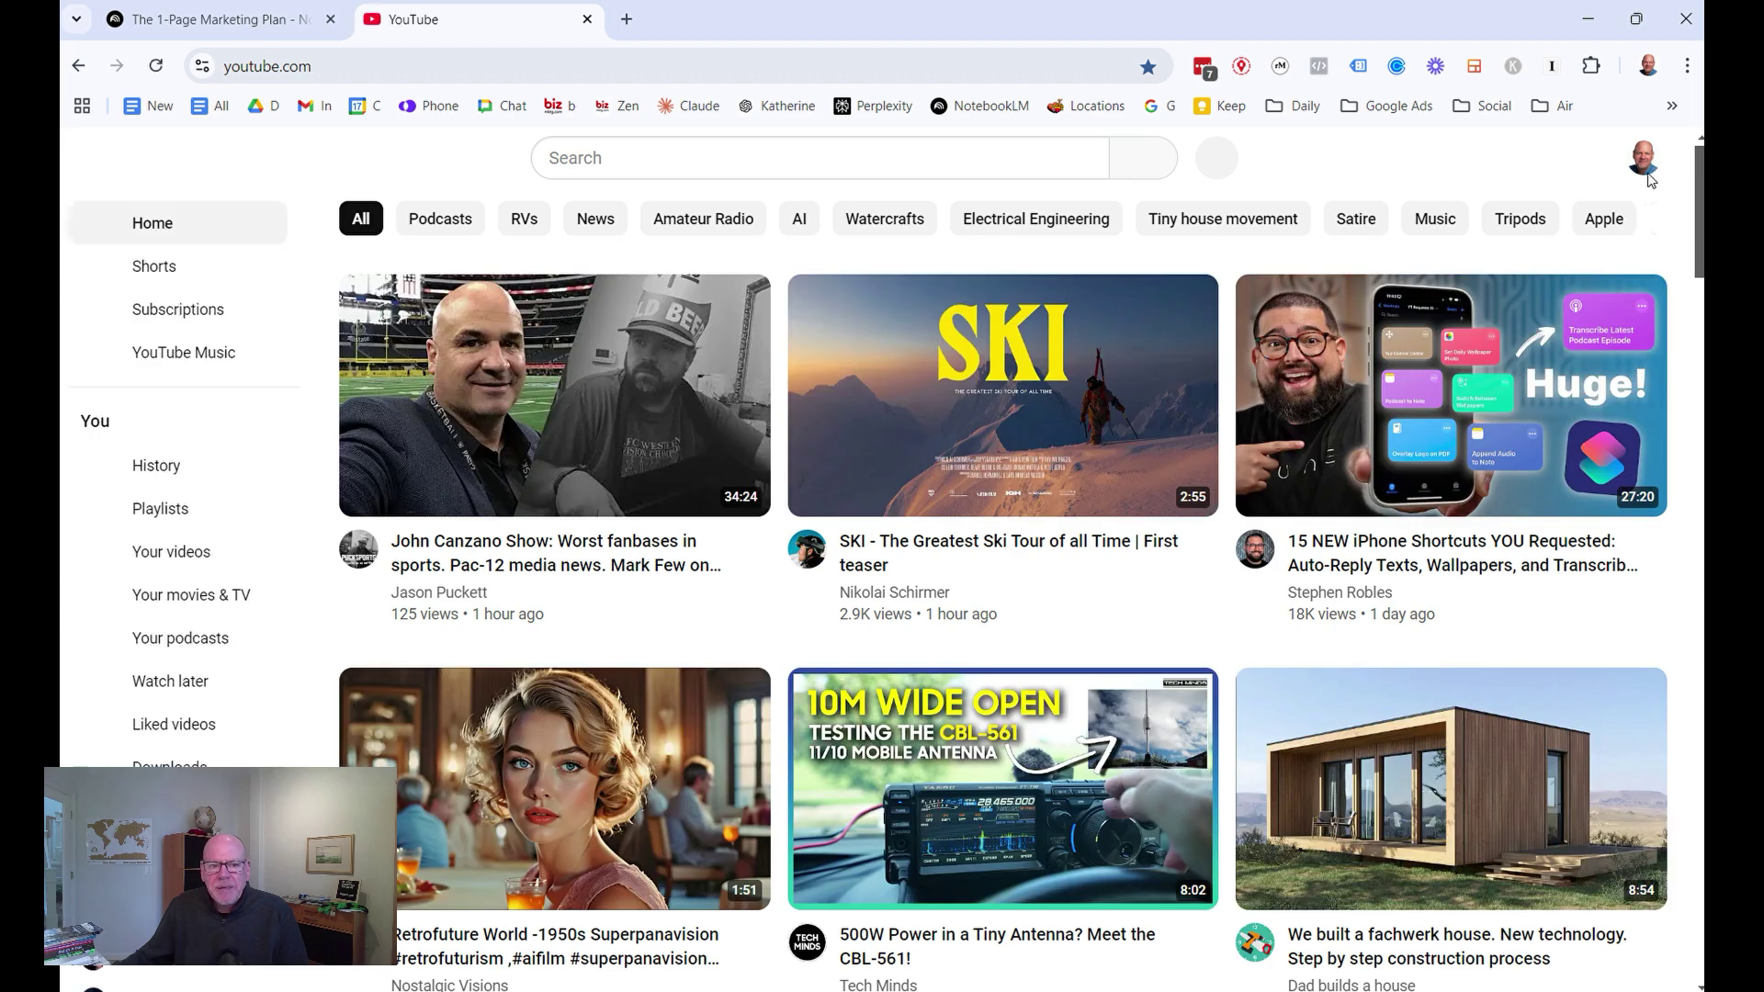
- Search YouTube for bizmktg
left_click(1645, 158)
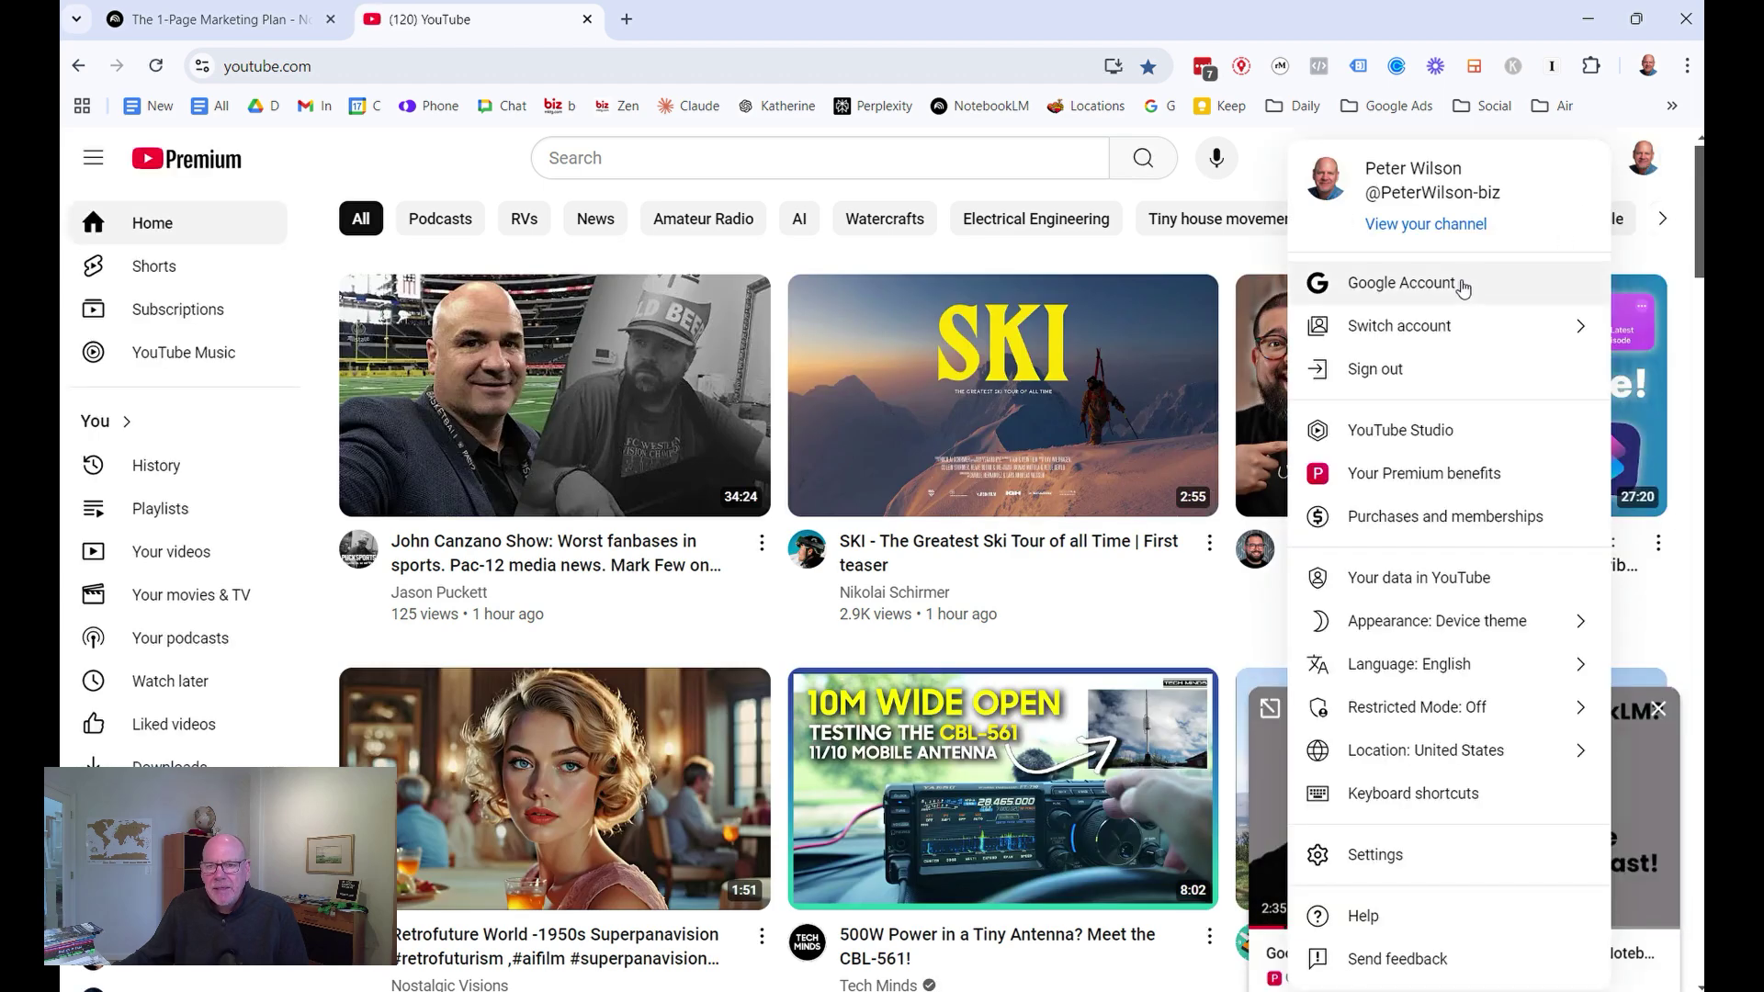
left_click(567, 149)
type("b")
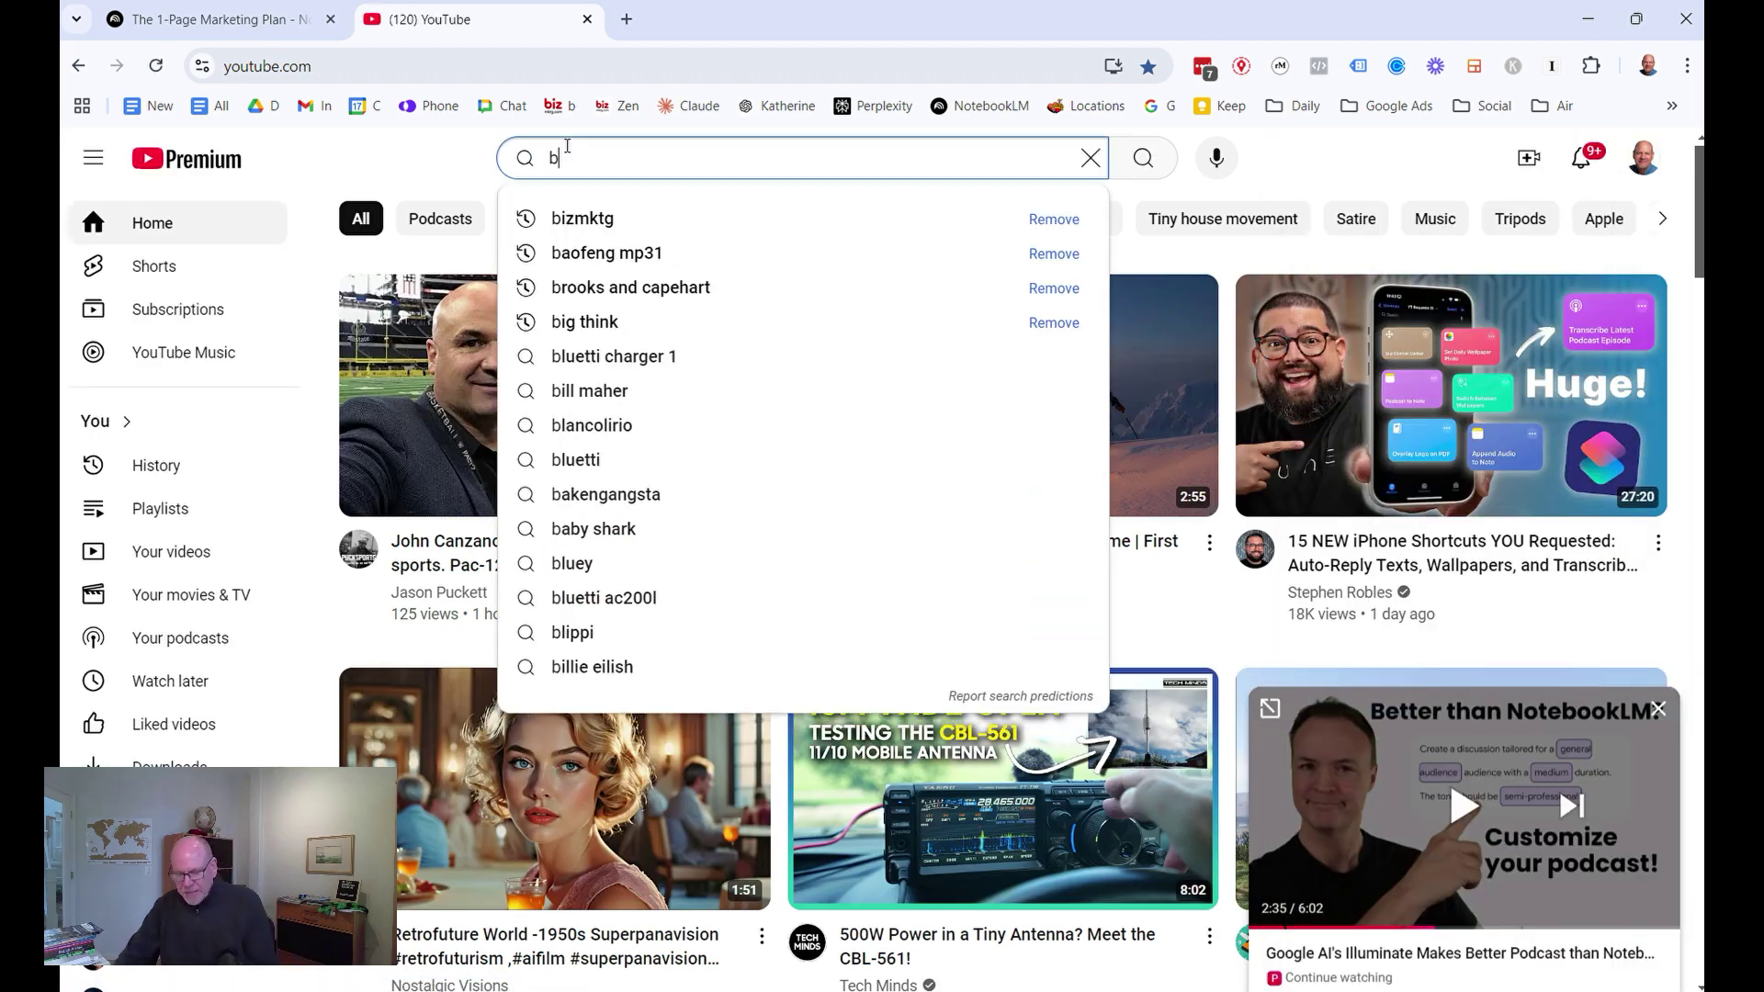
type("izm")
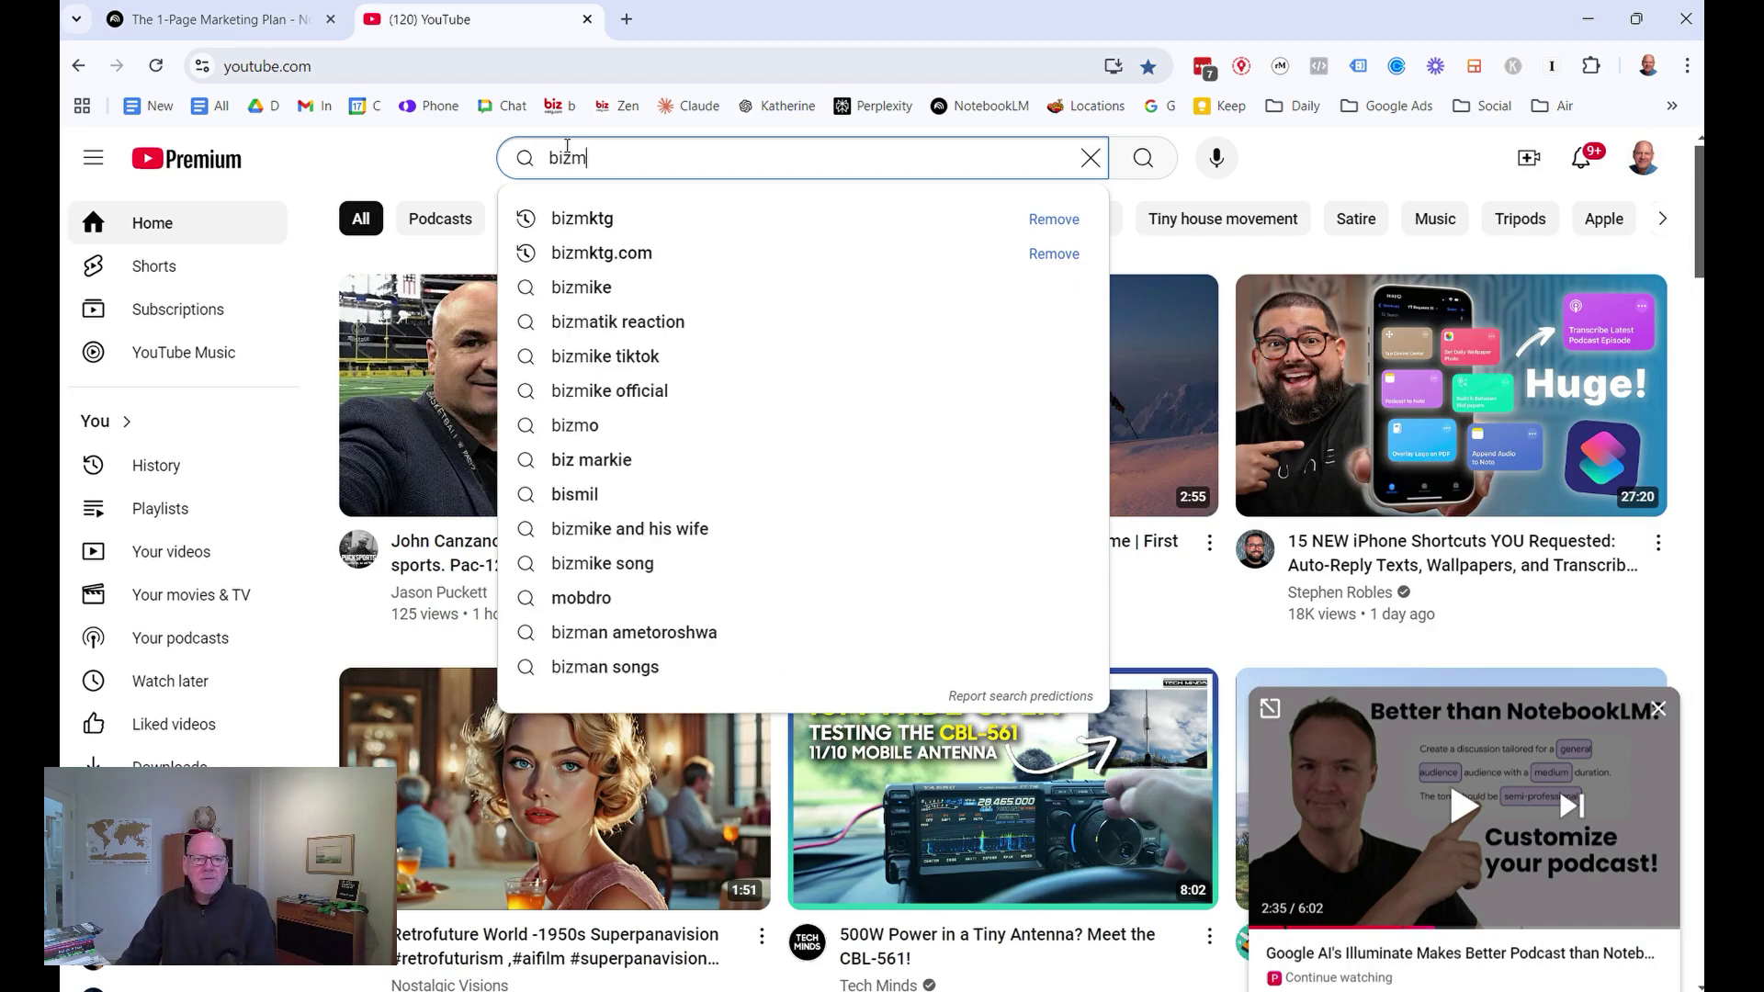
left_click(583, 217)
- Show the bizmktg.com channel's videos and browse them to the Getting Started With 1PMP episodes
left_click(530, 624)
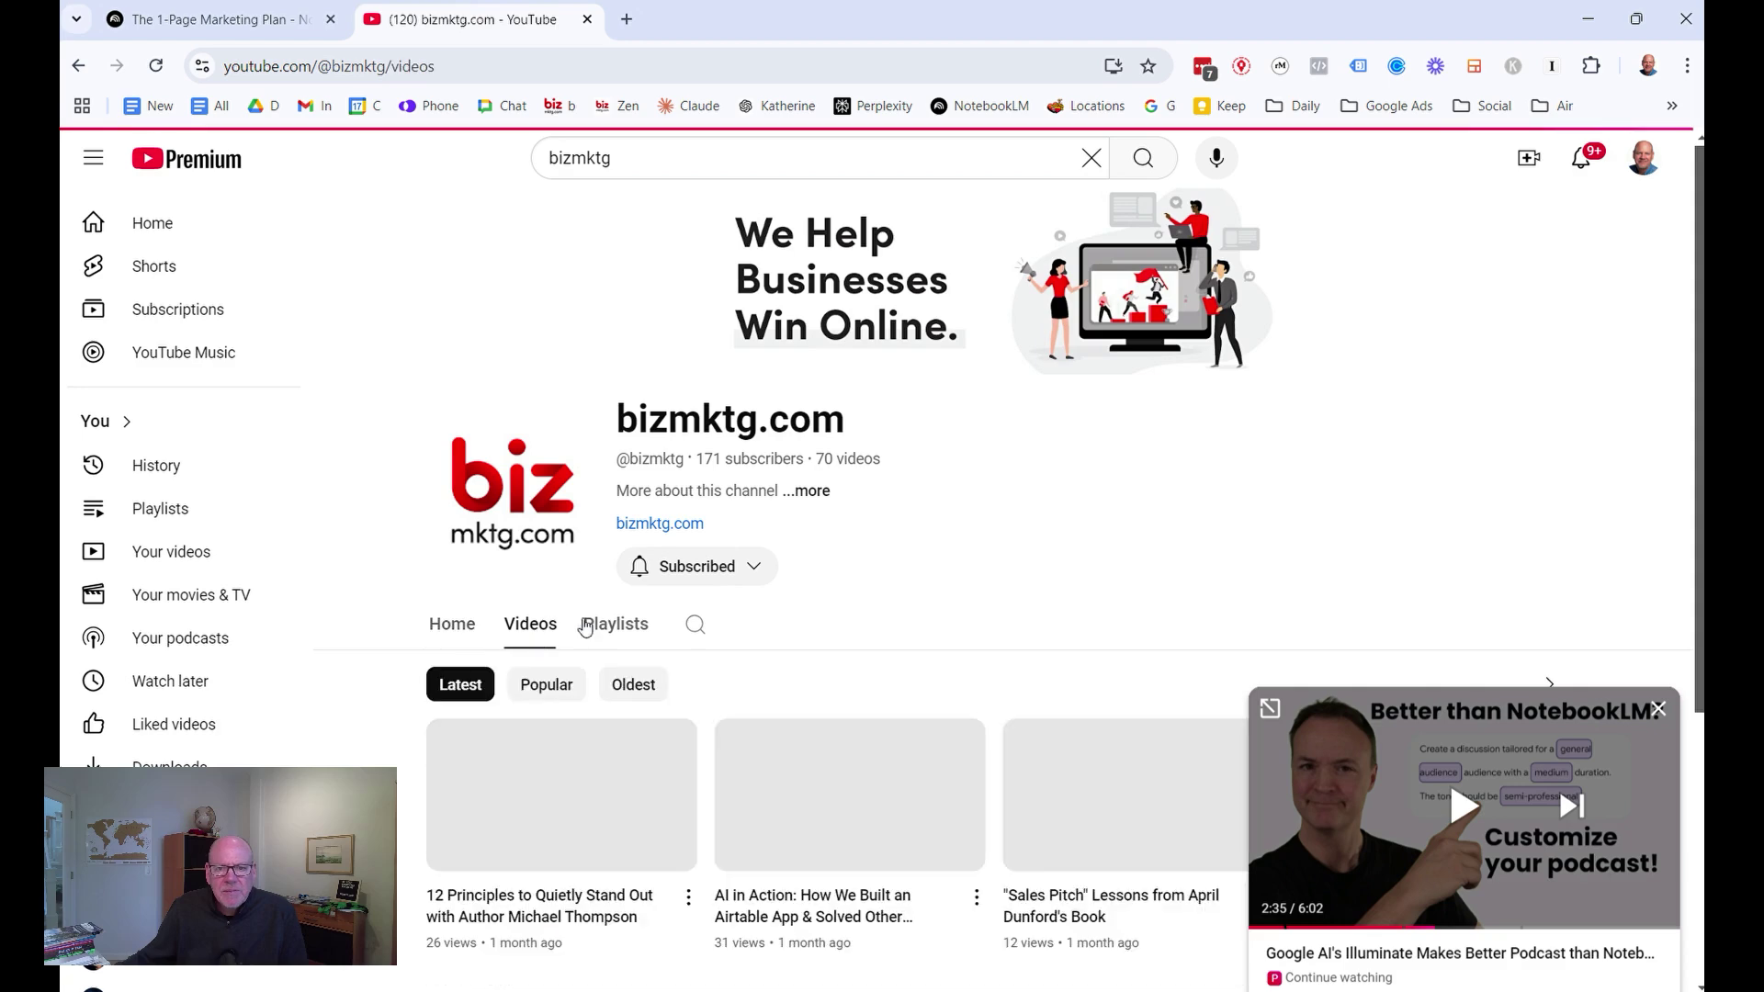
scroll(1053, 459, "down", 5)
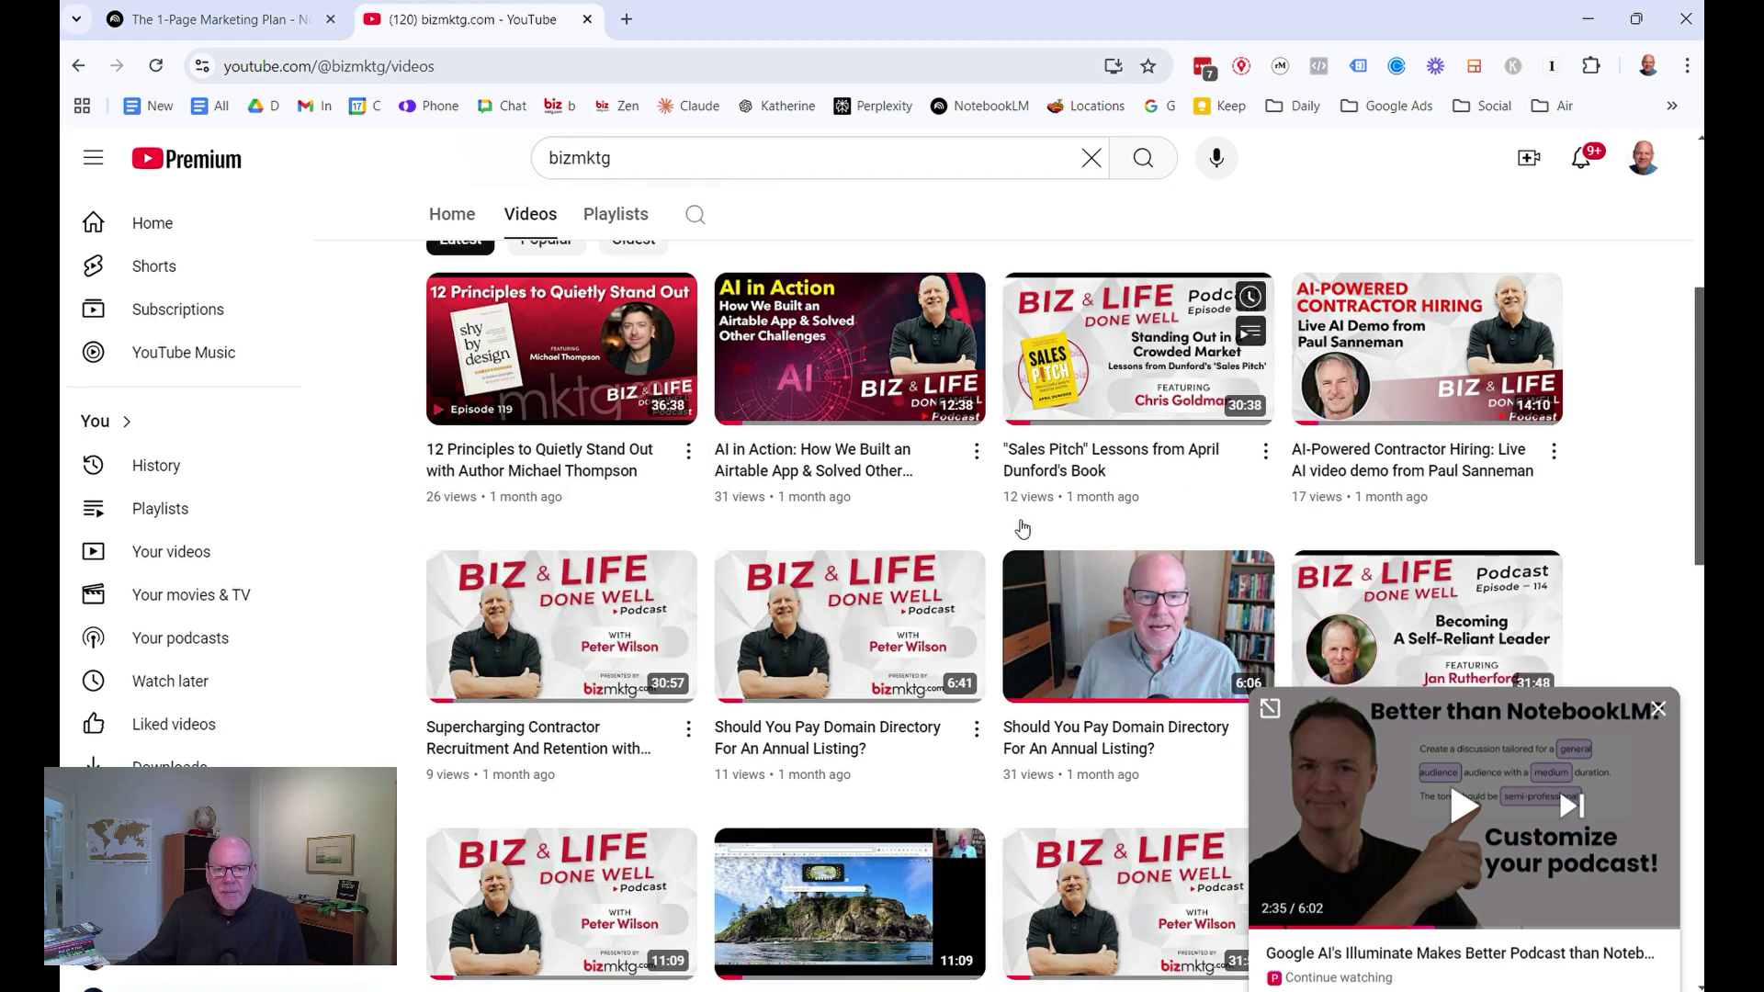
scroll(1022, 529, "down", 7)
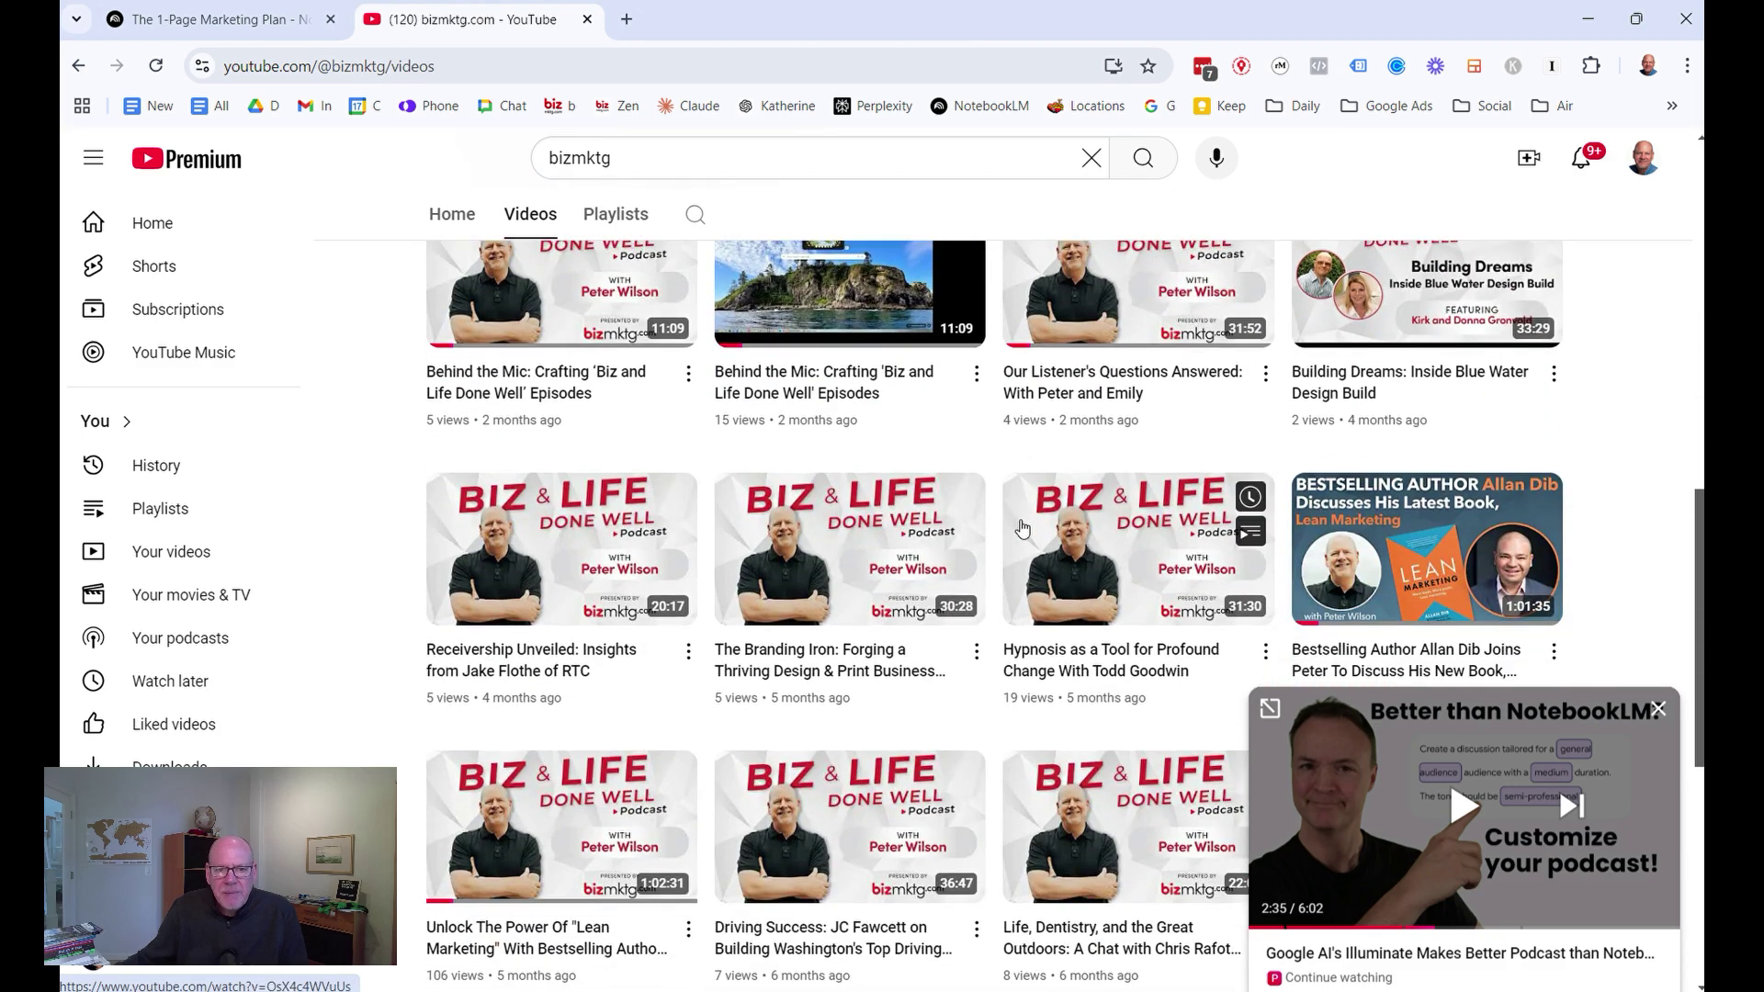
scroll(1022, 528, "down", 7)
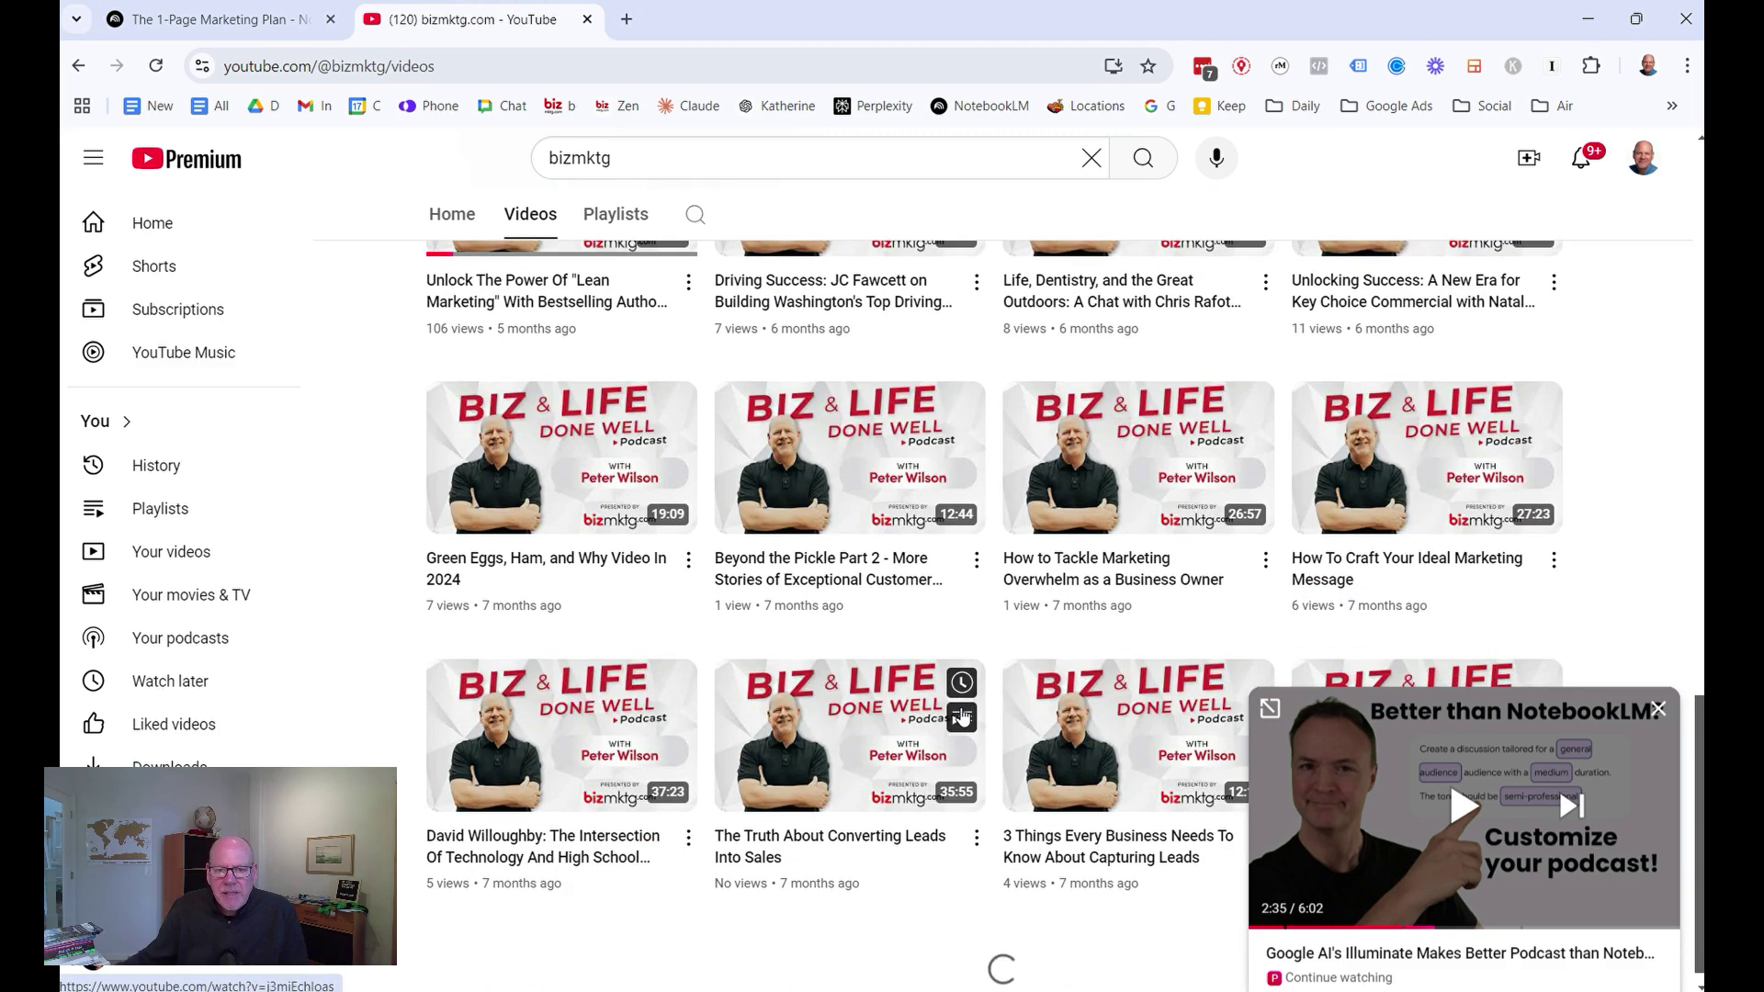
scroll(963, 716, "down", 6)
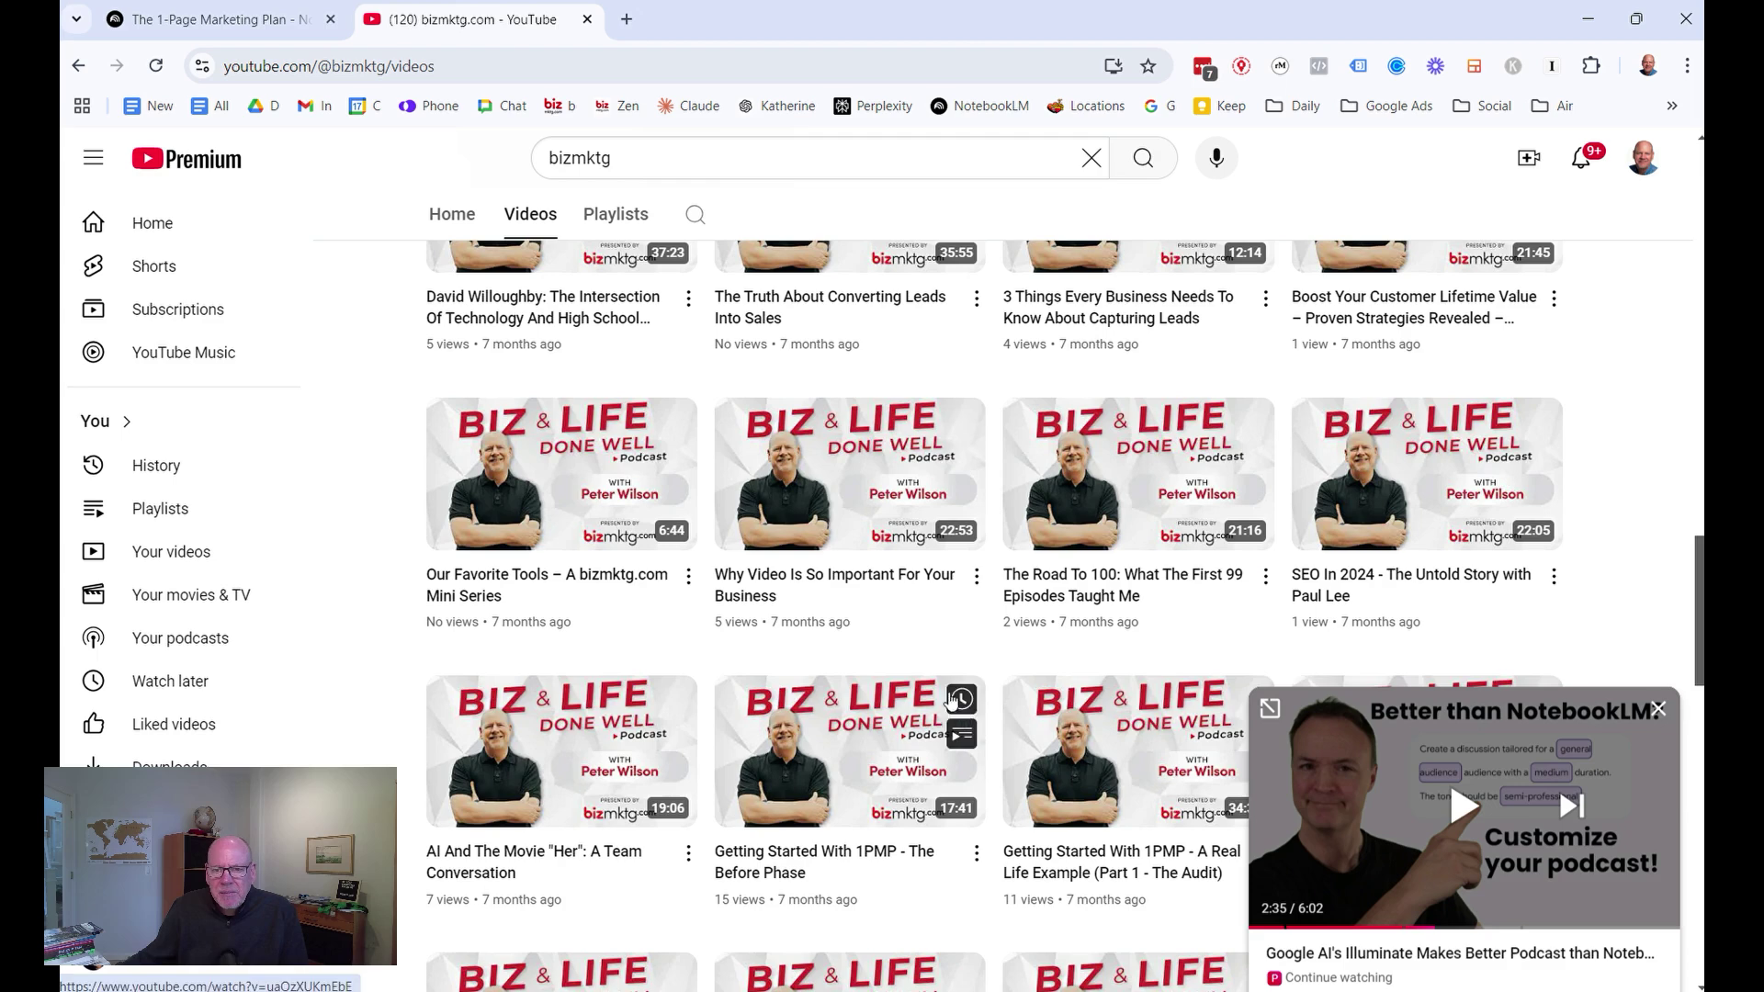
scroll(854, 654, "down", 2)
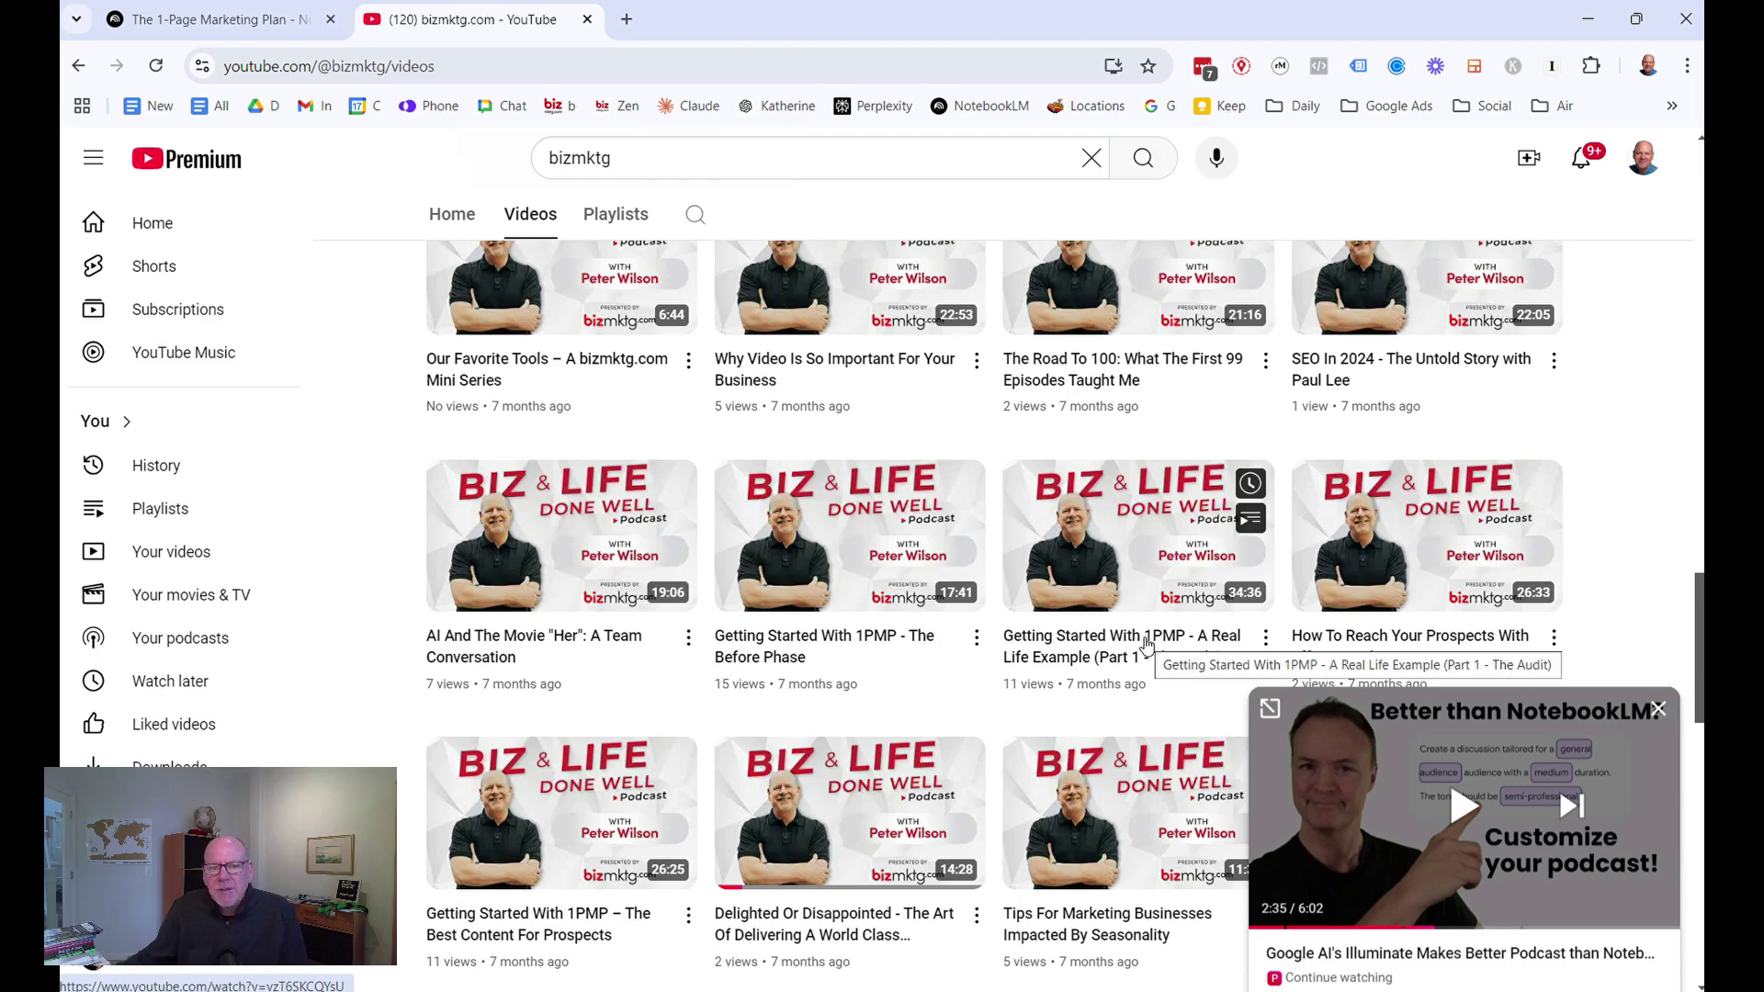
- Switch back to the NotebookLM notebook and review the chat answers, including the one on hunters versus farmers
left_click(172, 21)
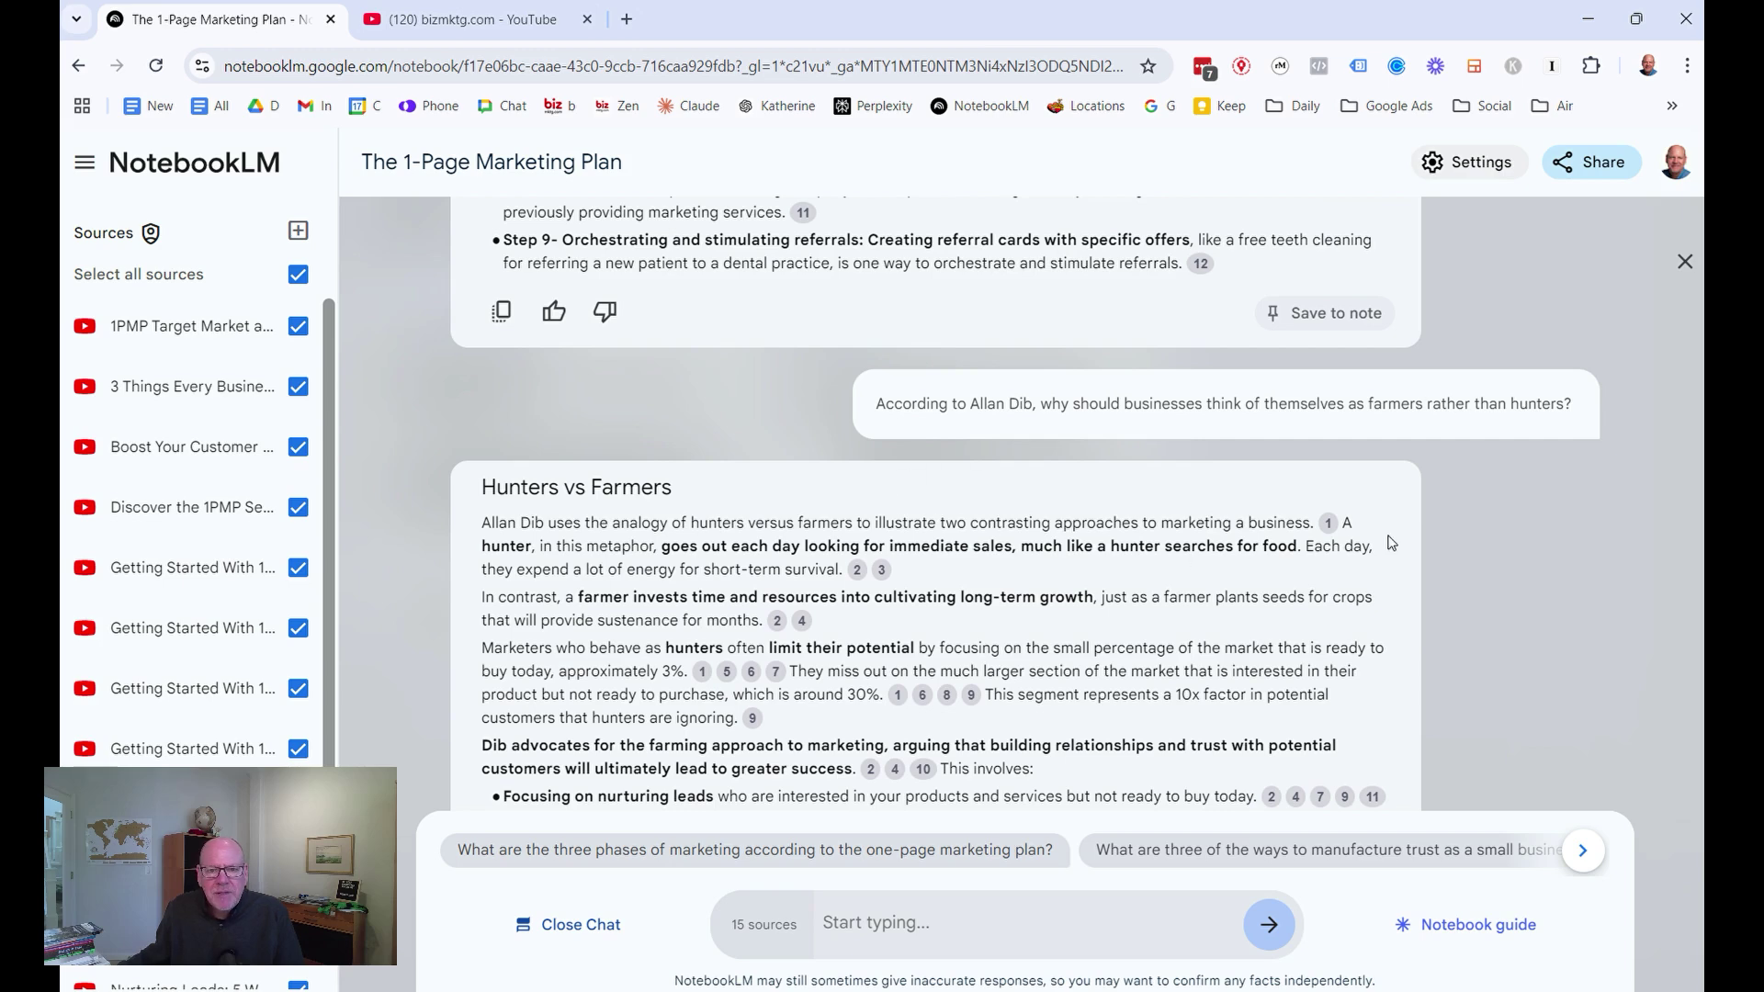
scroll(1392, 543, "down", 1)
scroll(1392, 543, "down", 1)
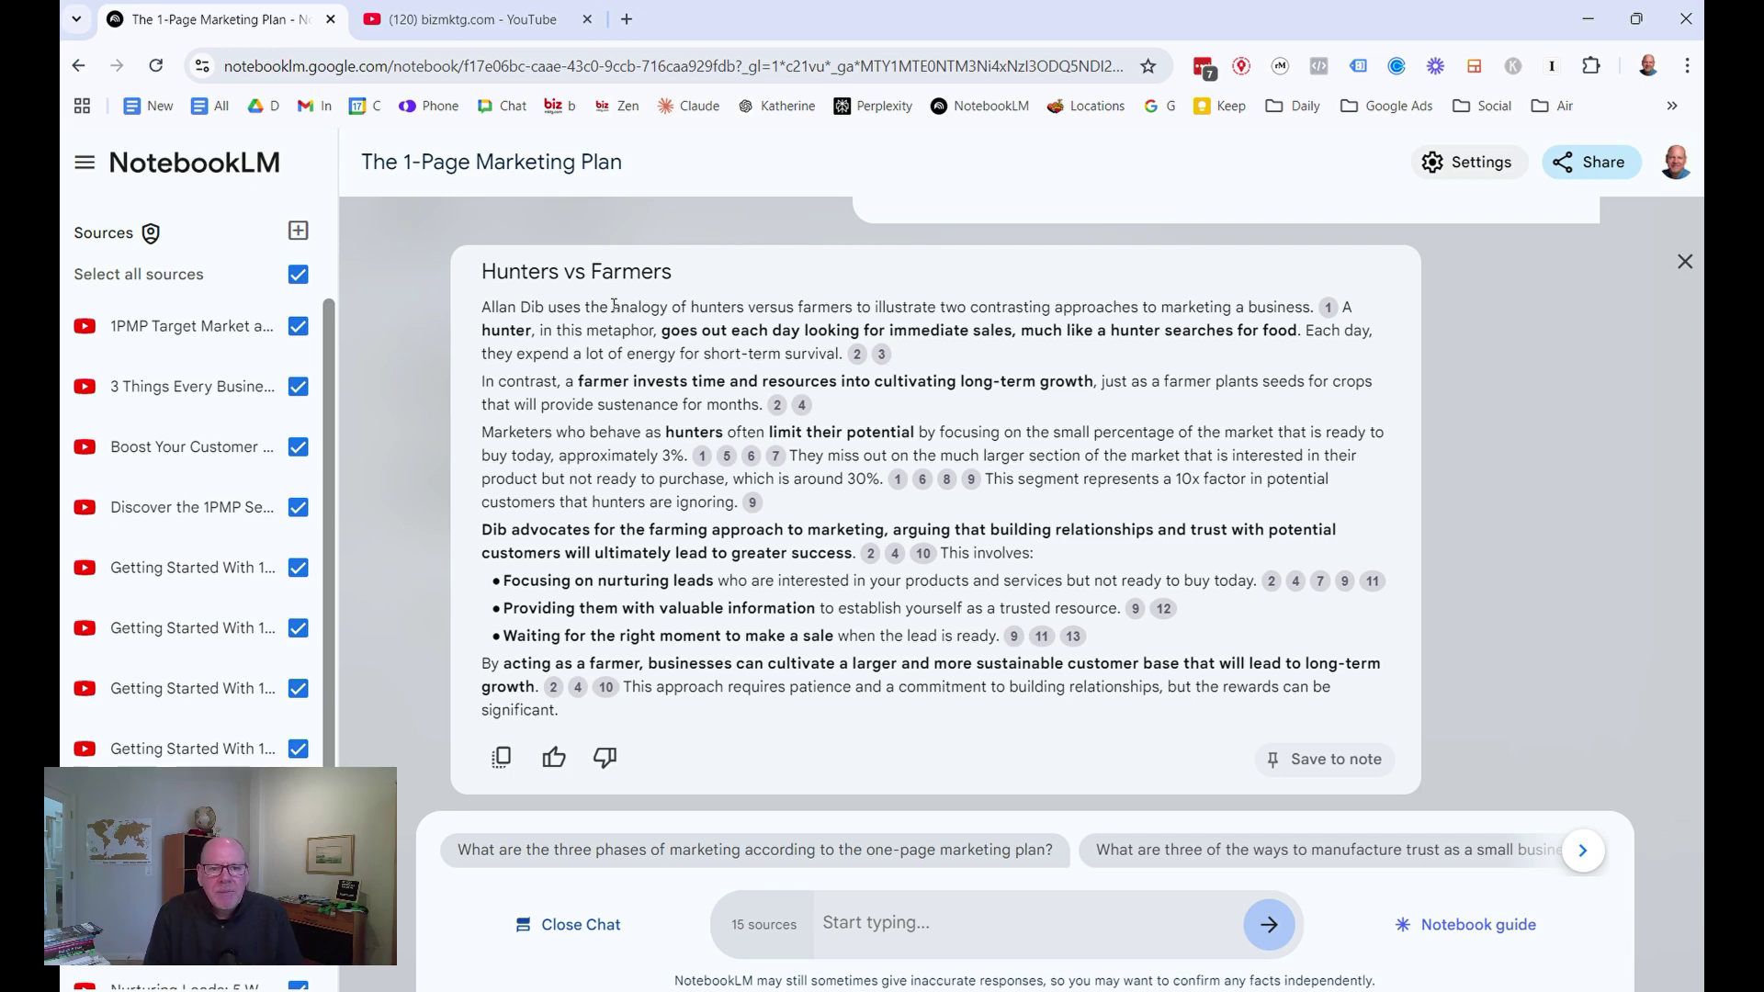
scroll(404, 377, "up", 5)
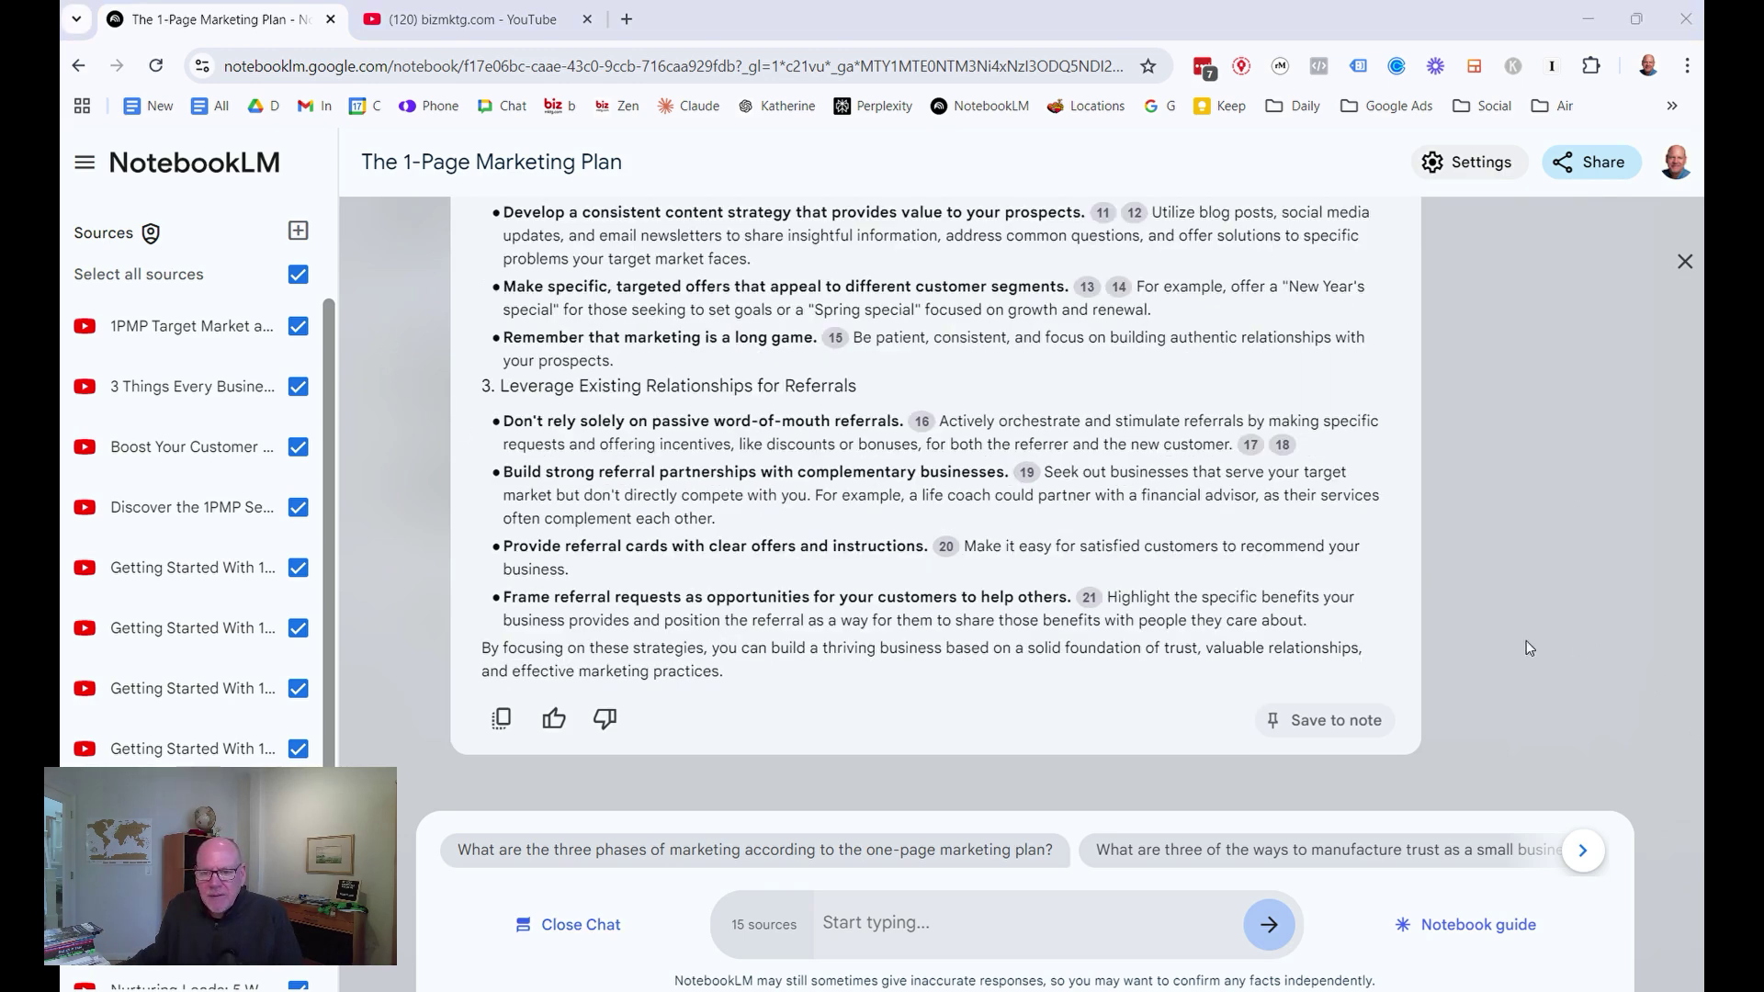
- Open the notebook guide and play a short part of the Audio Overview, pausing it at about 00:10
left_click(1478, 924)
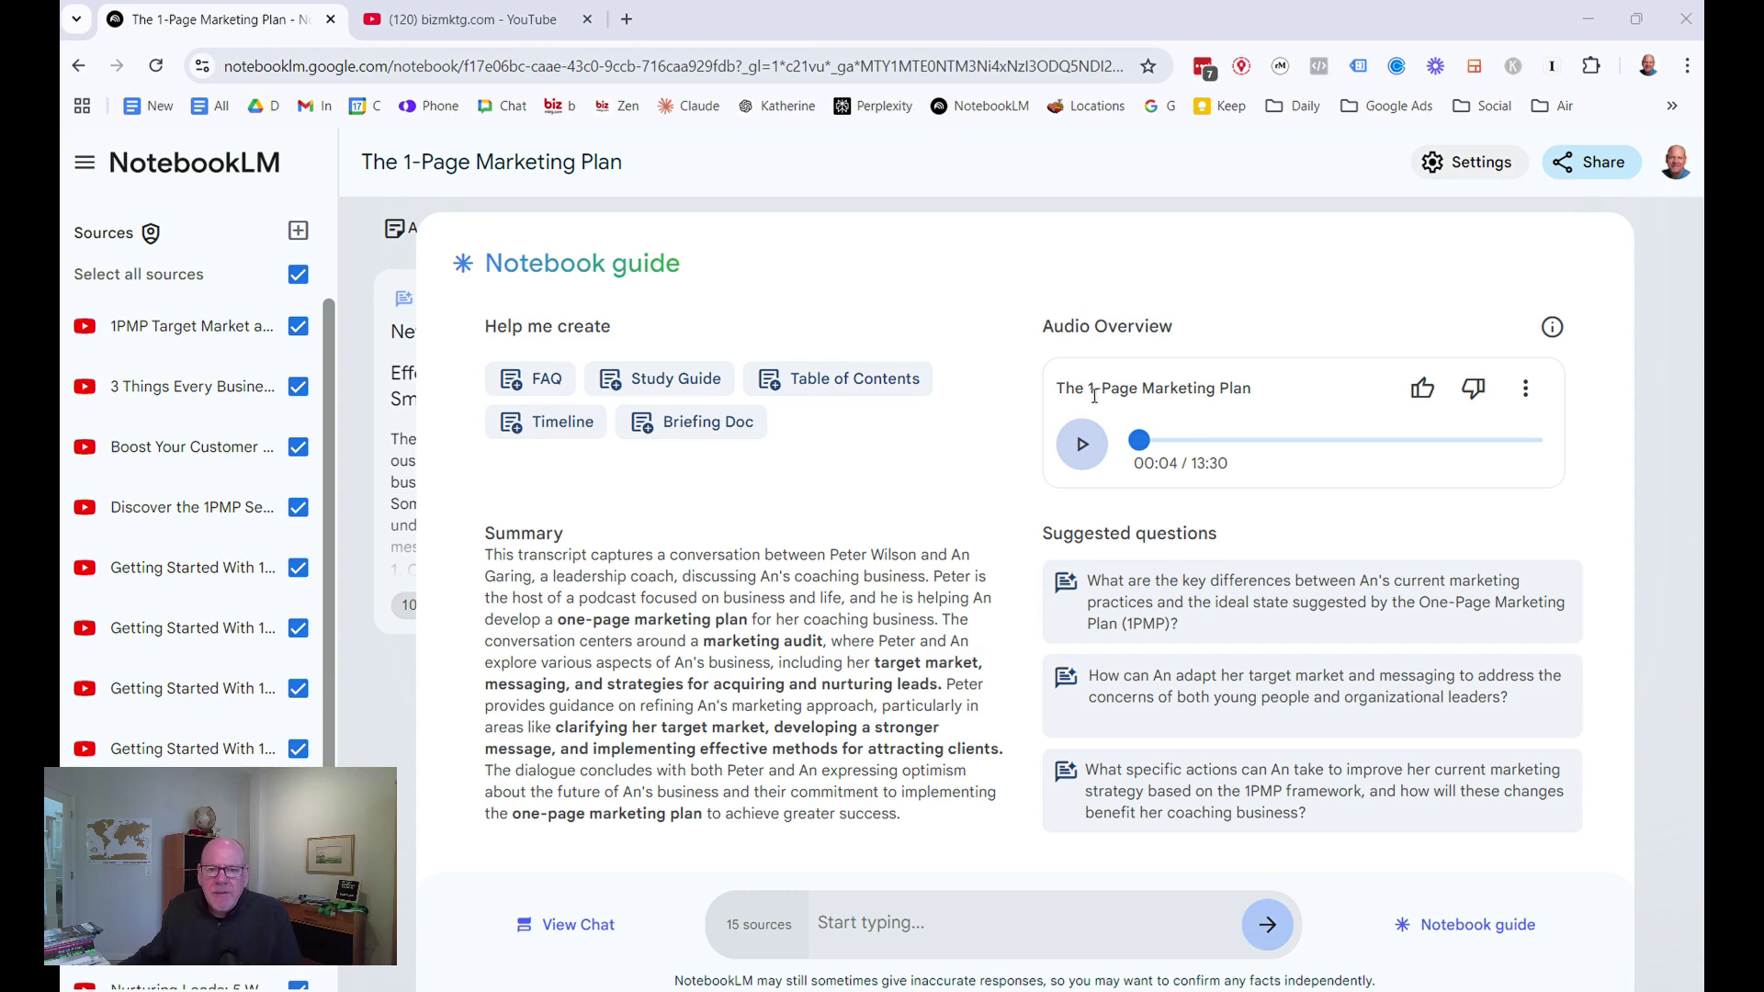
left_click(1084, 450)
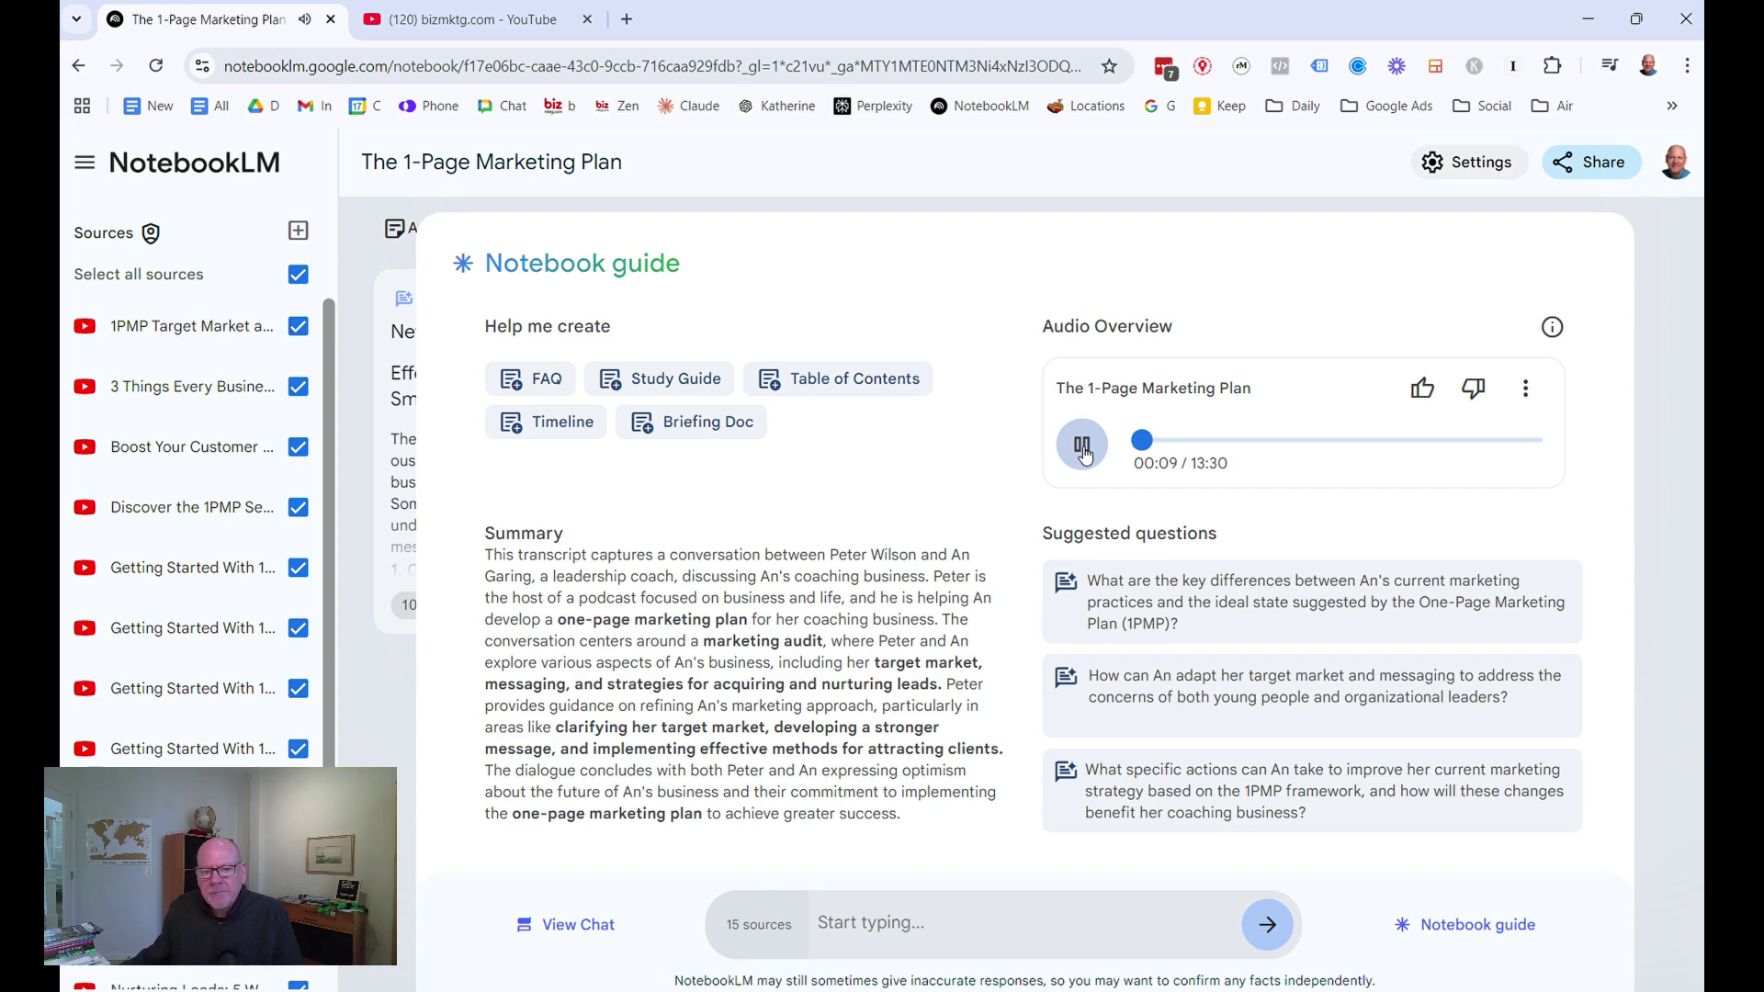
left_click(1083, 446)
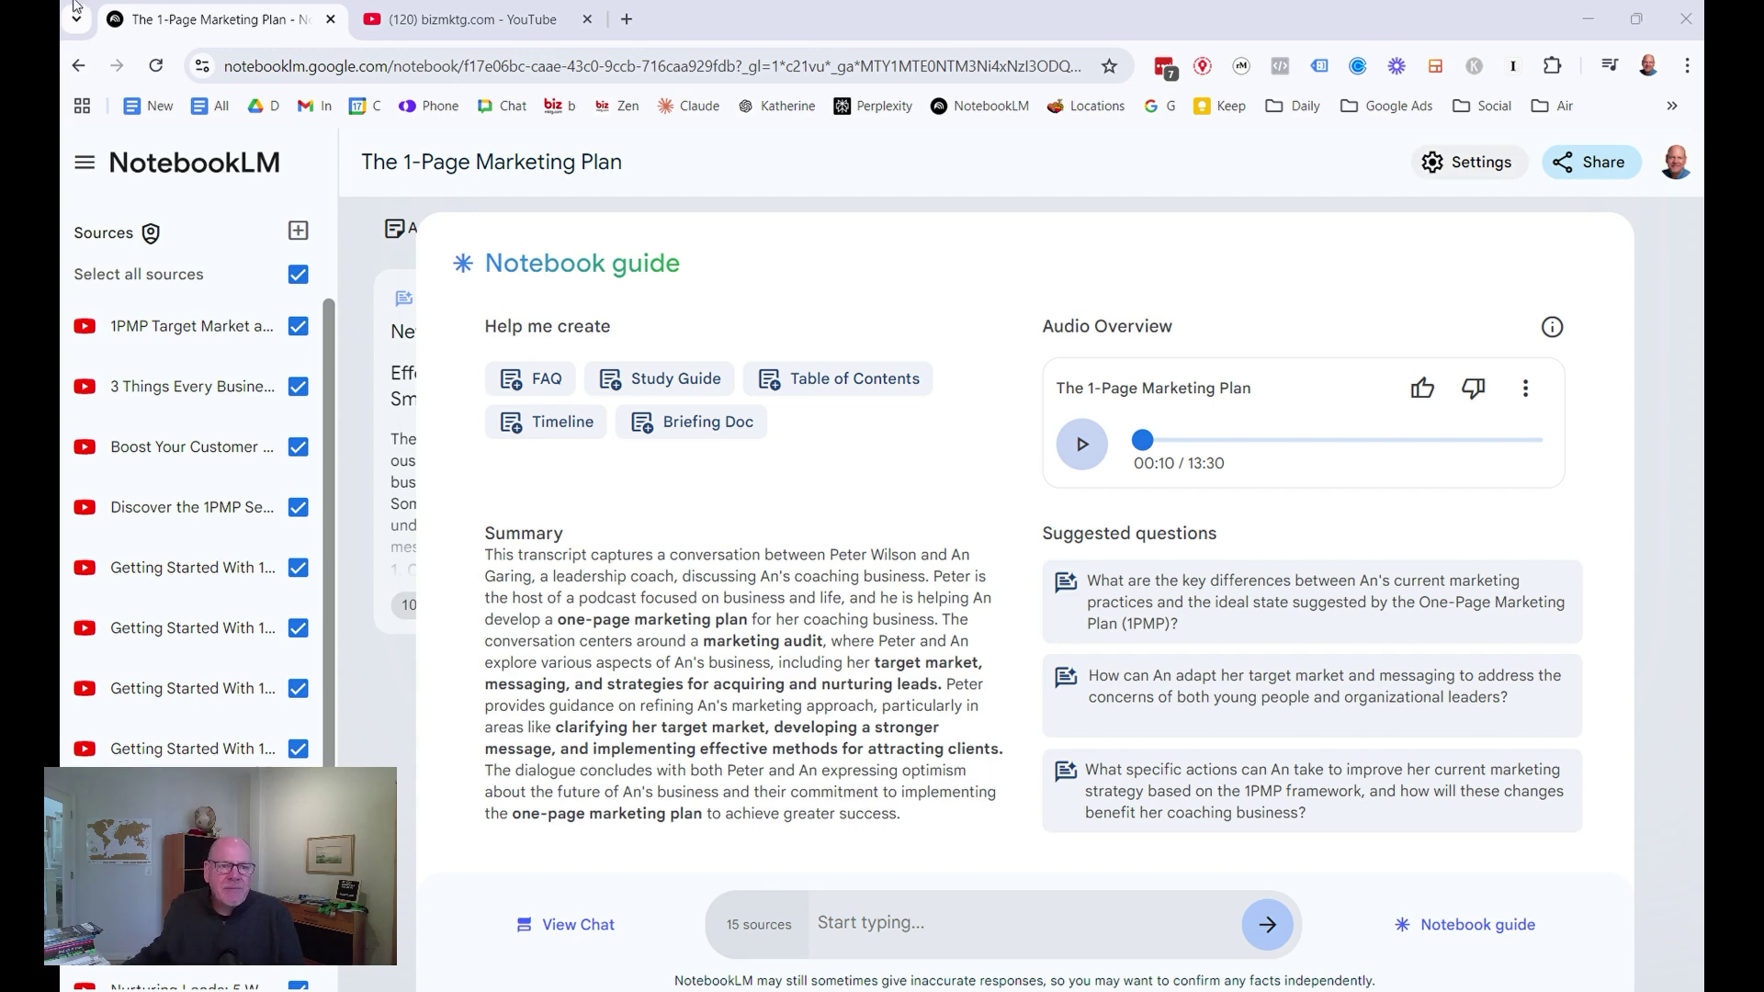
- Revisit the supported source types for the notebook and dismiss the dialog without uploading
left_click(299, 232)
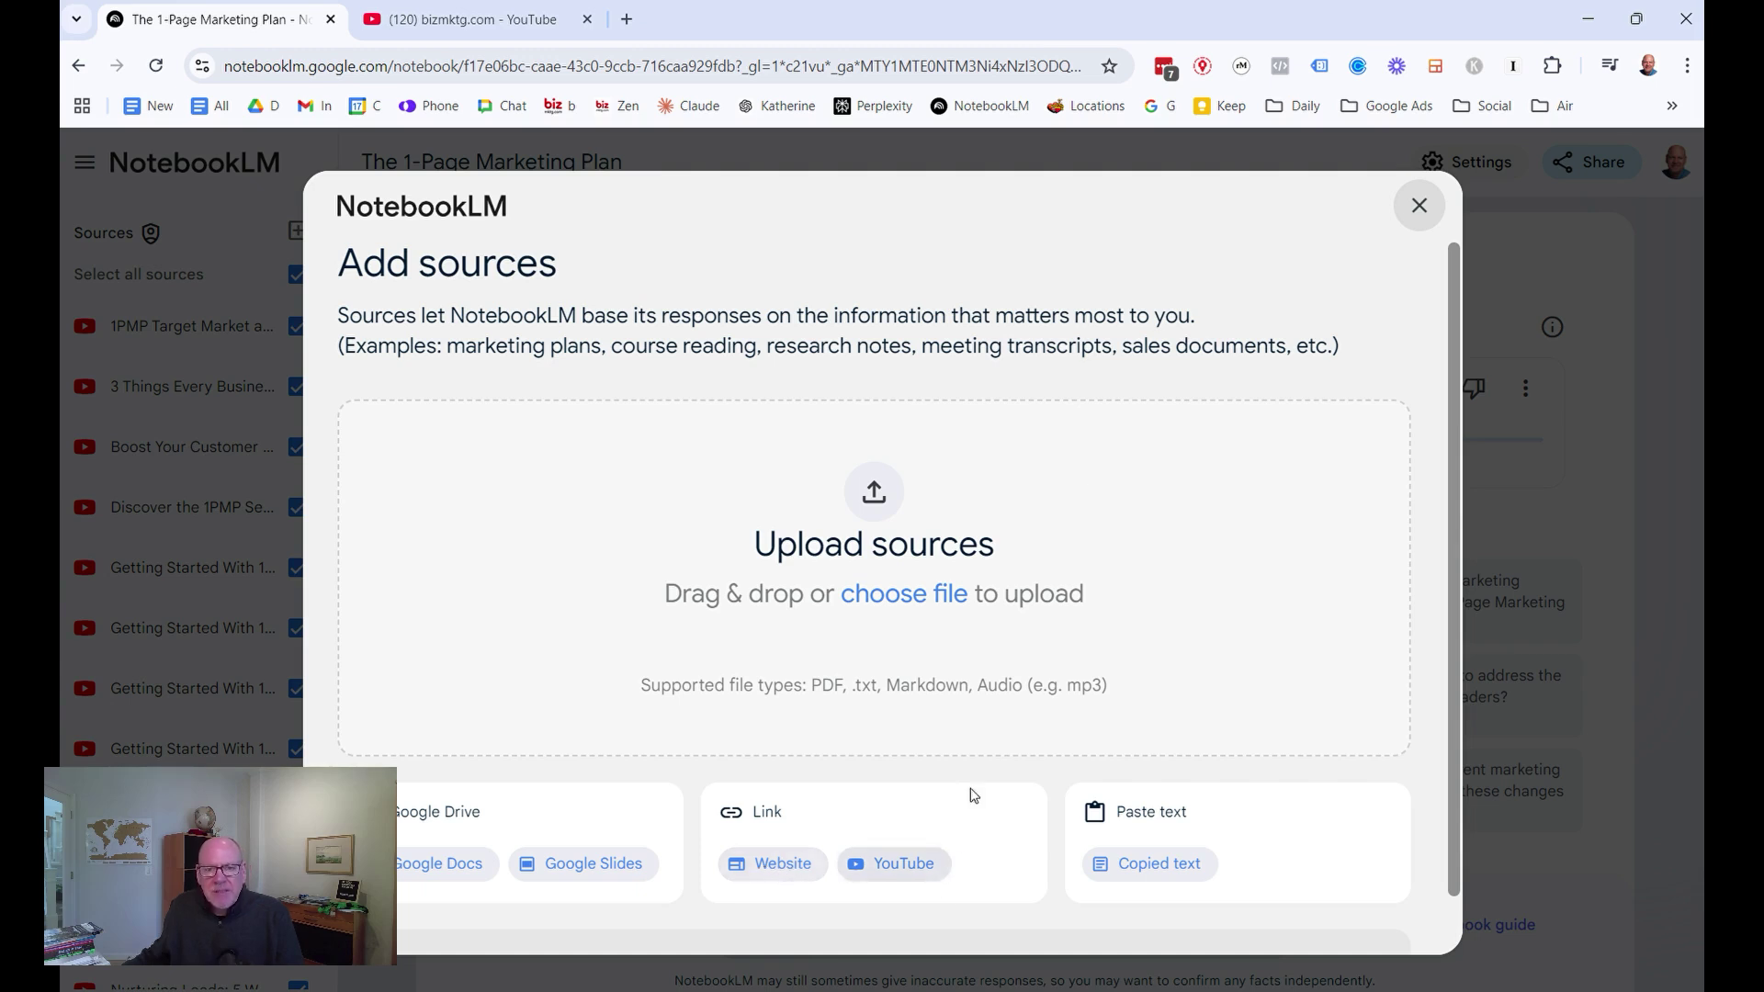
left_click(1420, 206)
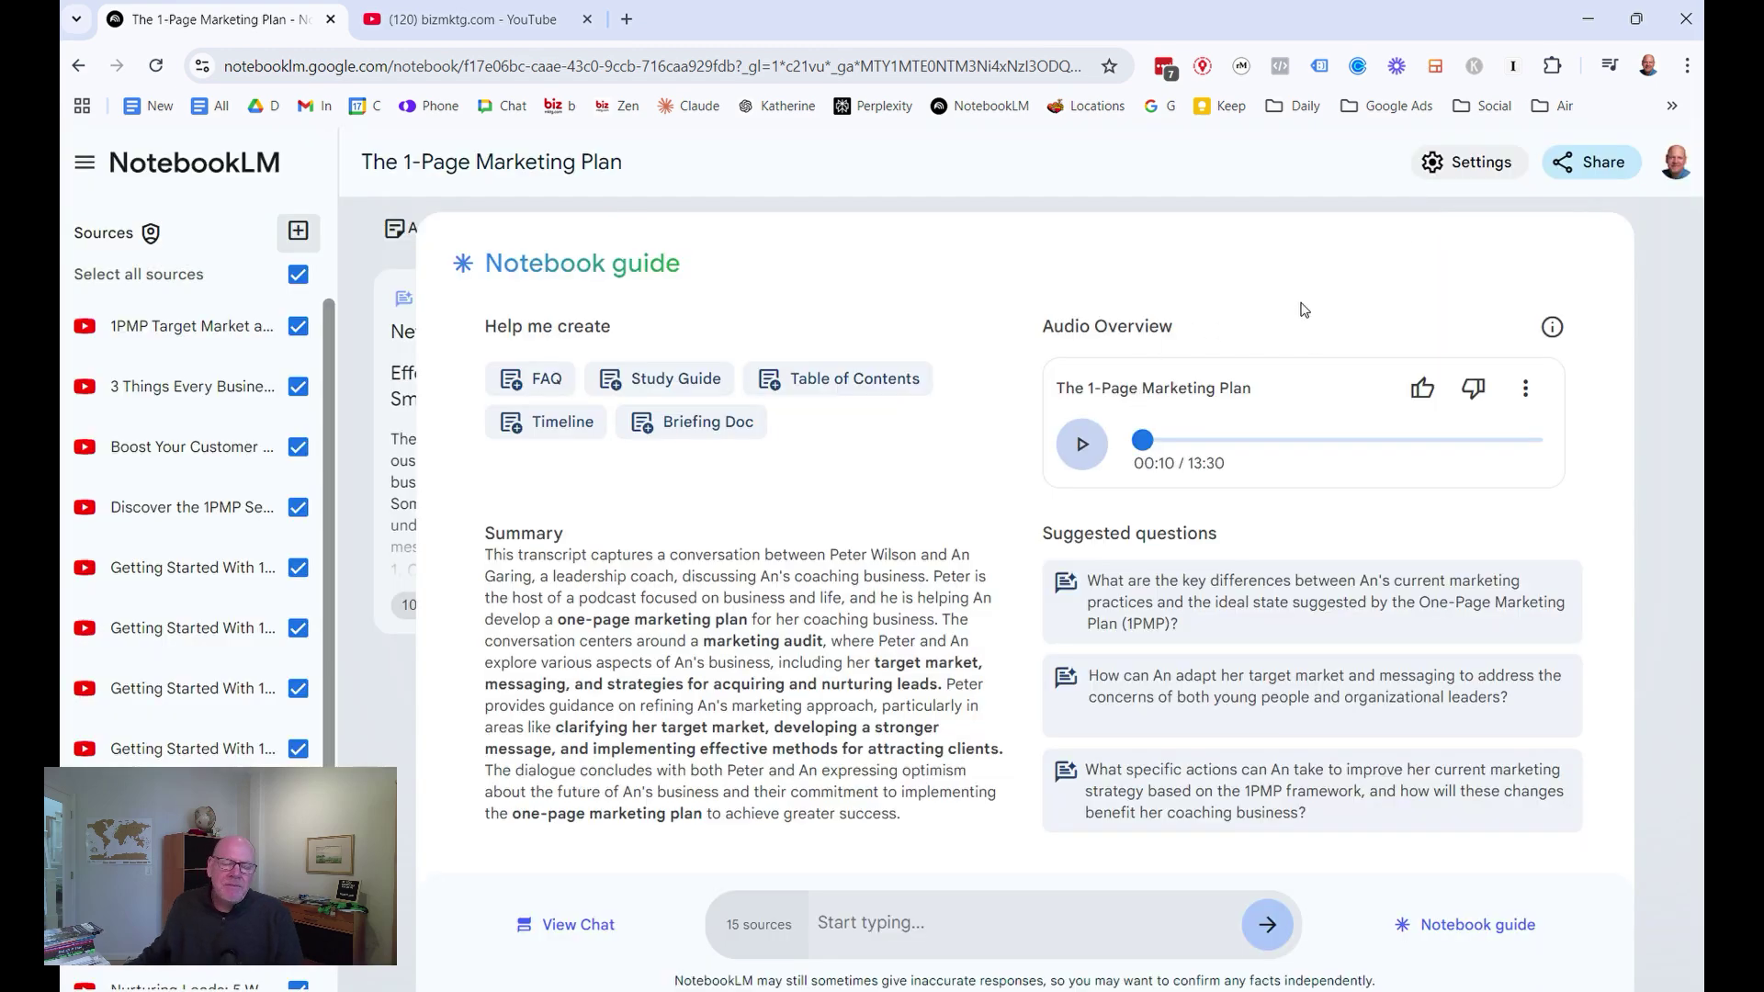